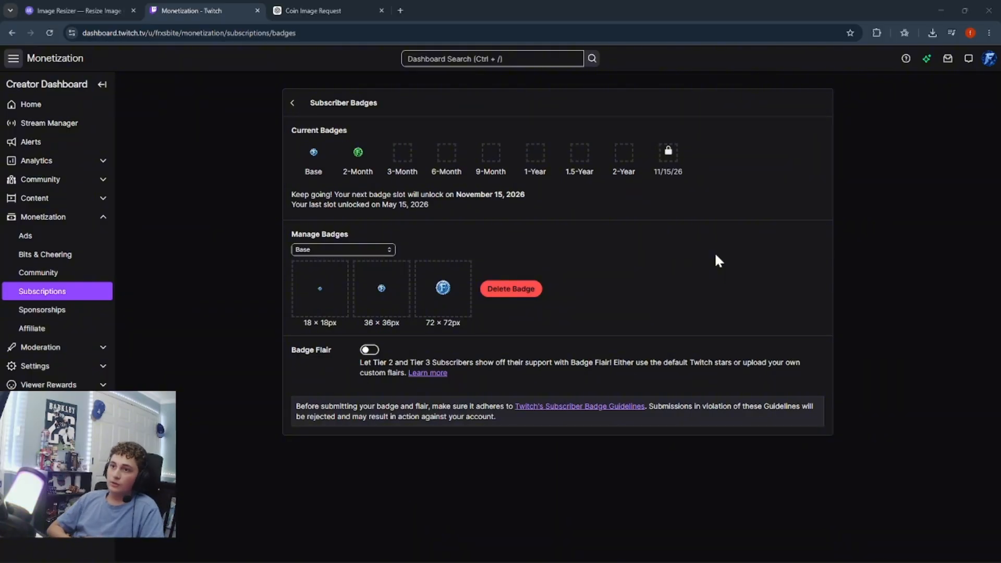
Open Twitch in a new browser tab and go to the channel's Creator Dashboard.
{"action": "left_click", "coordinate": [400, 10]}
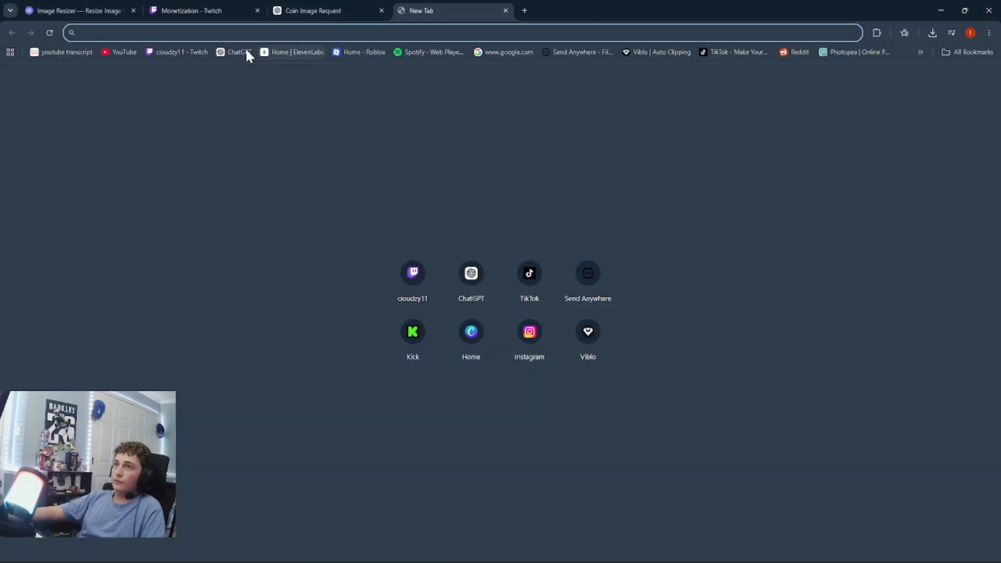
{"action": "left_click", "coordinate": [182, 52]}
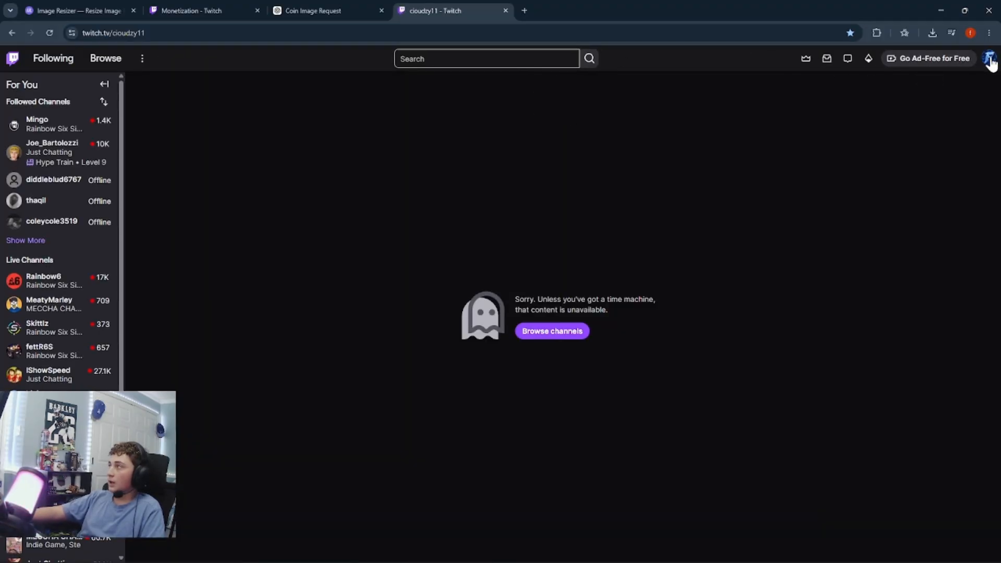
{"action": "left_click", "coordinate": [989, 59]}
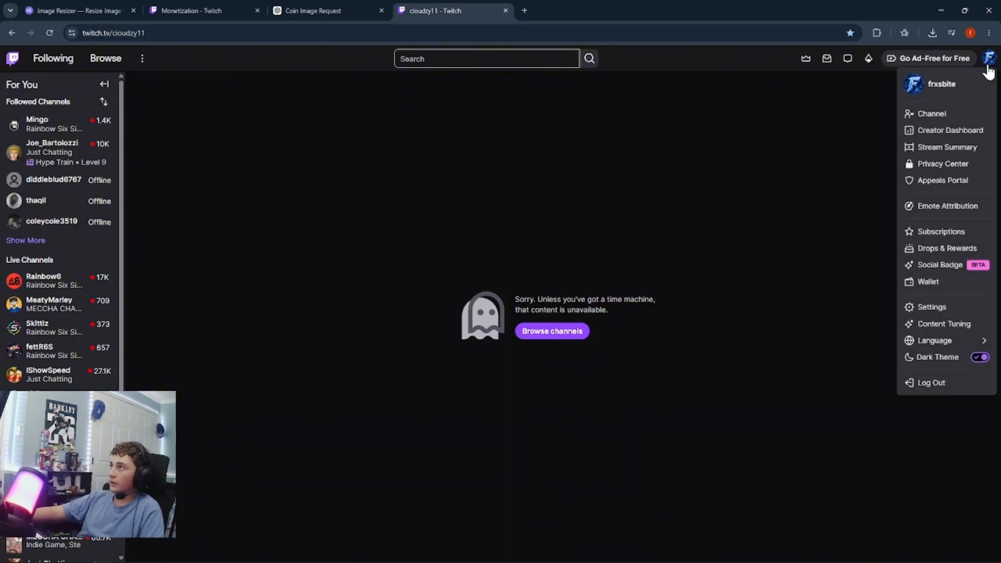
{"action": "left_click", "coordinate": [953, 128]}
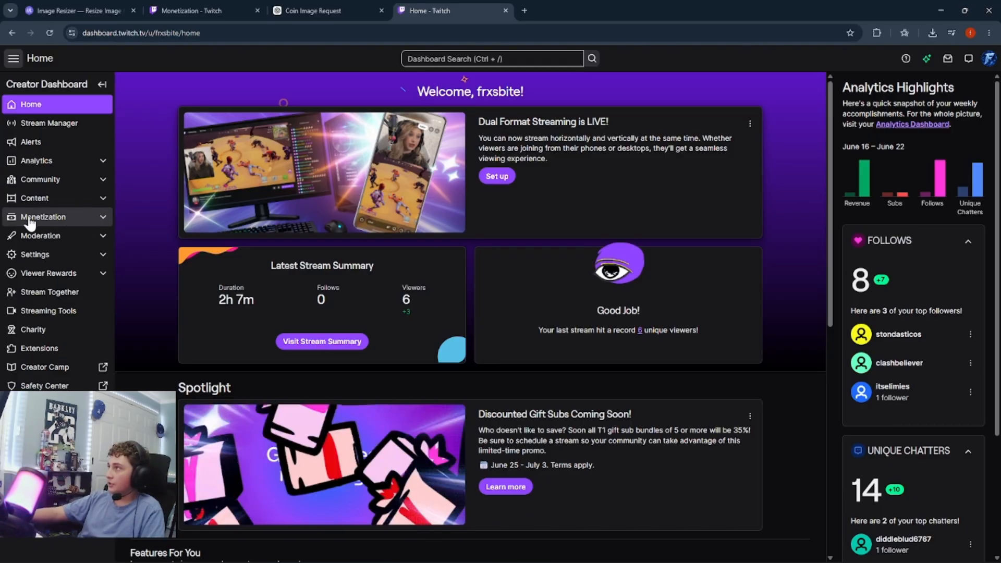
Open the Subscriber Badges page within the Subscriptions section of the monetization settings.
{"action": "left_click", "coordinate": [67, 218]}
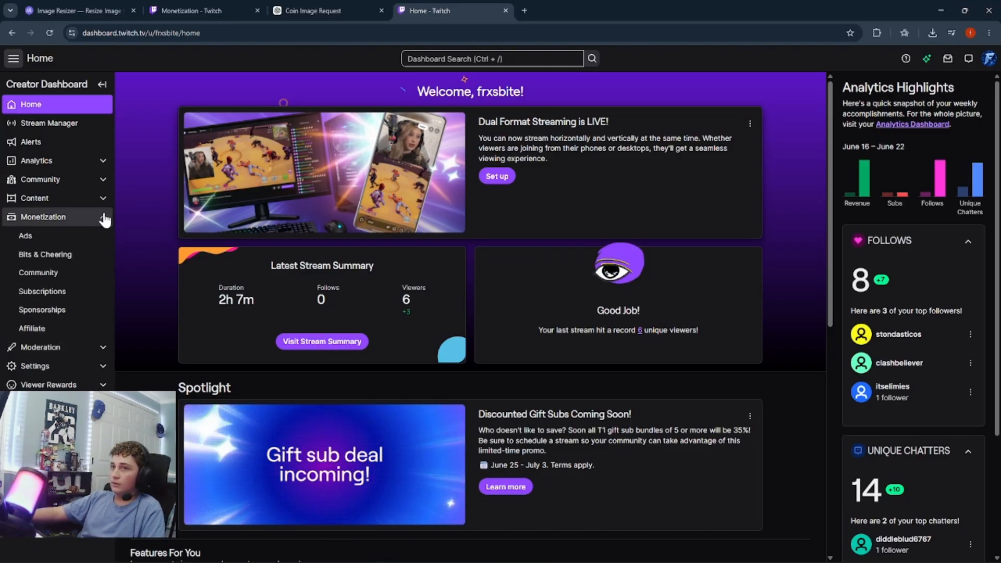
{"action": "left_click", "coordinate": [38, 293]}
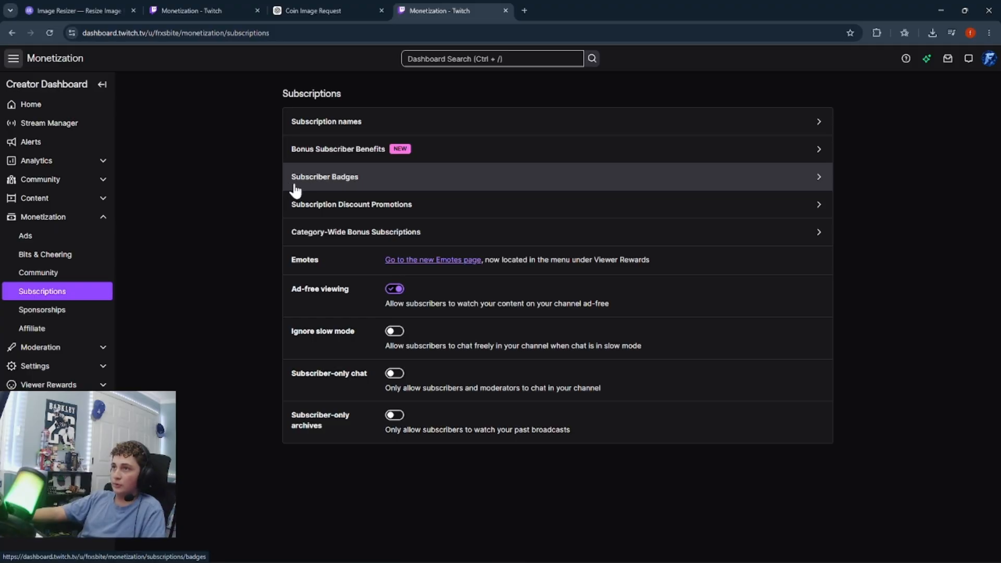
{"action": "left_click", "coordinate": [429, 179]}
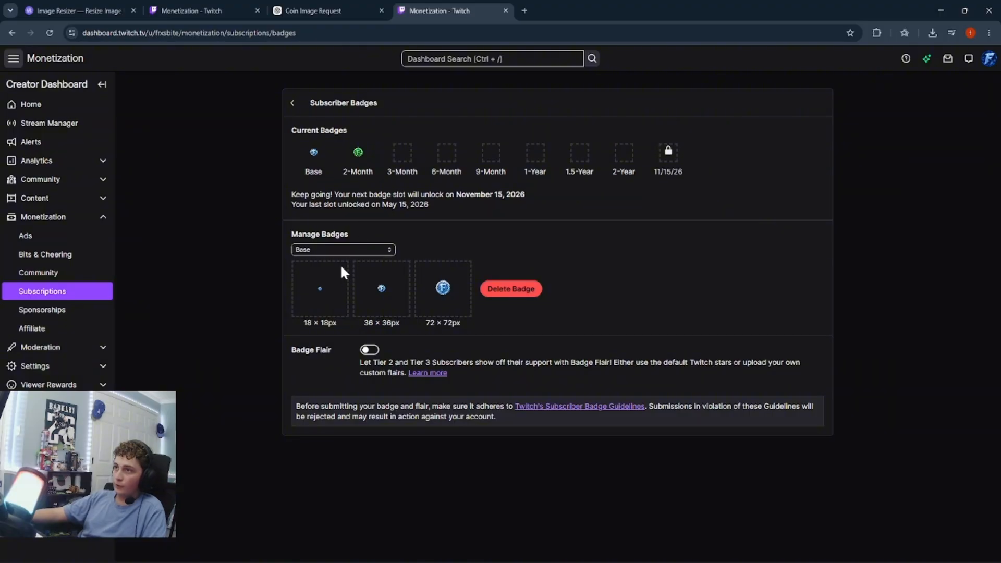
{"action": "left_click", "coordinate": [345, 250]}
{"action": "left_click", "coordinate": [245, 263]}
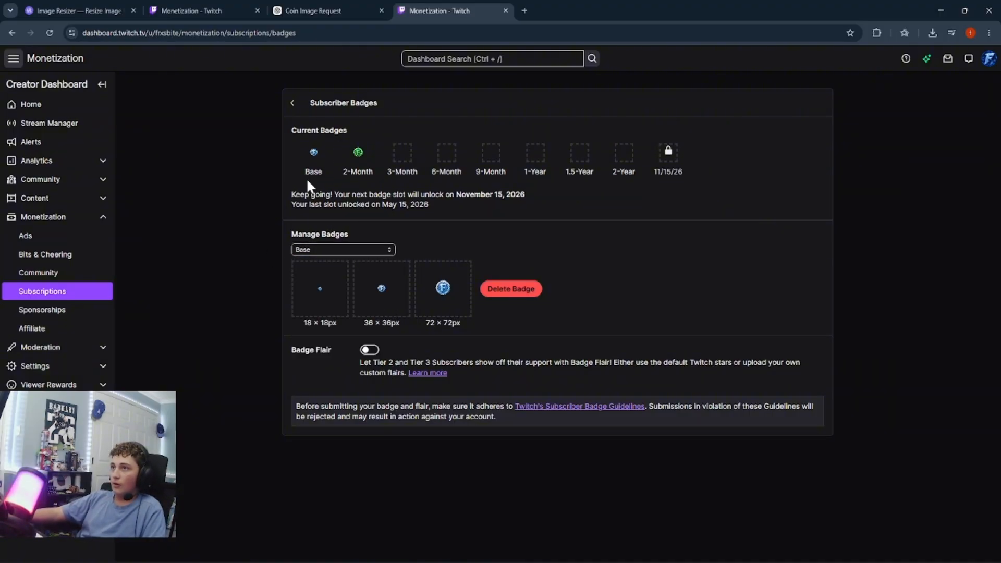
{"action": "left_click", "coordinate": [332, 250]}
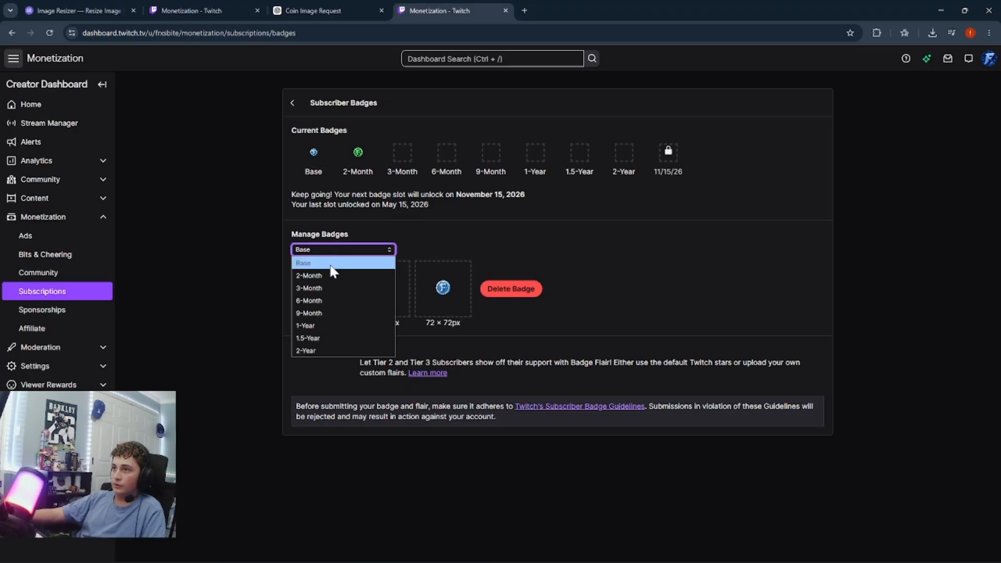
{"action": "left_click", "coordinate": [258, 264]}
{"action": "left_click", "coordinate": [326, 250]}
{"action": "left_click", "coordinate": [280, 273]}
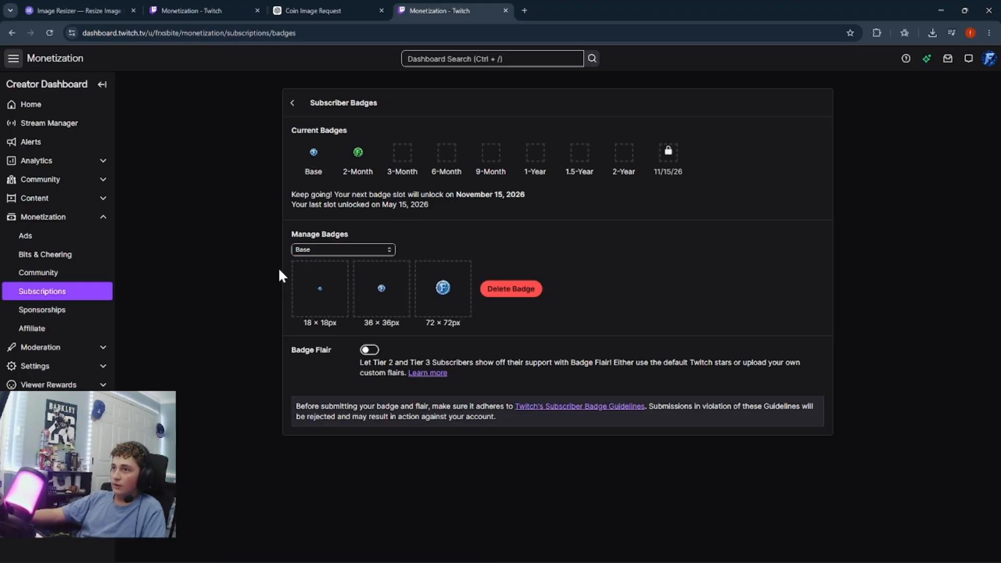
Choose 3-Month as the subscriber badge to manage.
{"action": "left_click", "coordinate": [349, 251]}
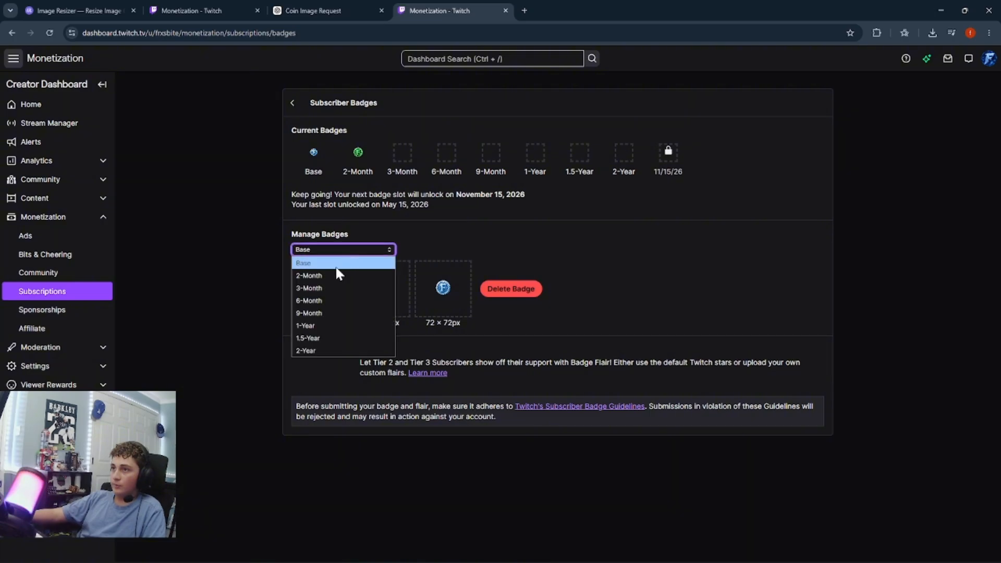
{"action": "left_click", "coordinate": [331, 288]}
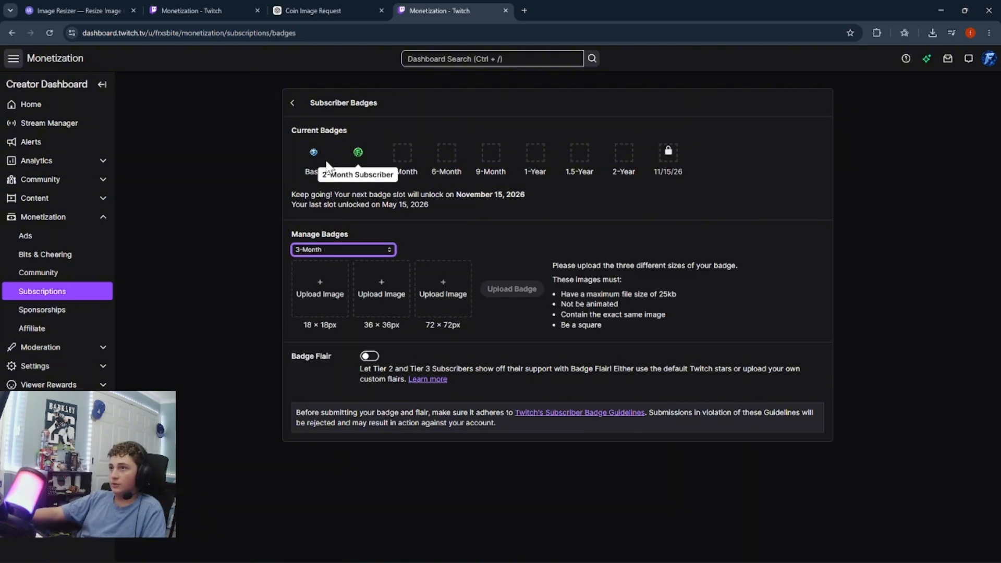
{"action": "left_click", "coordinate": [333, 253]}
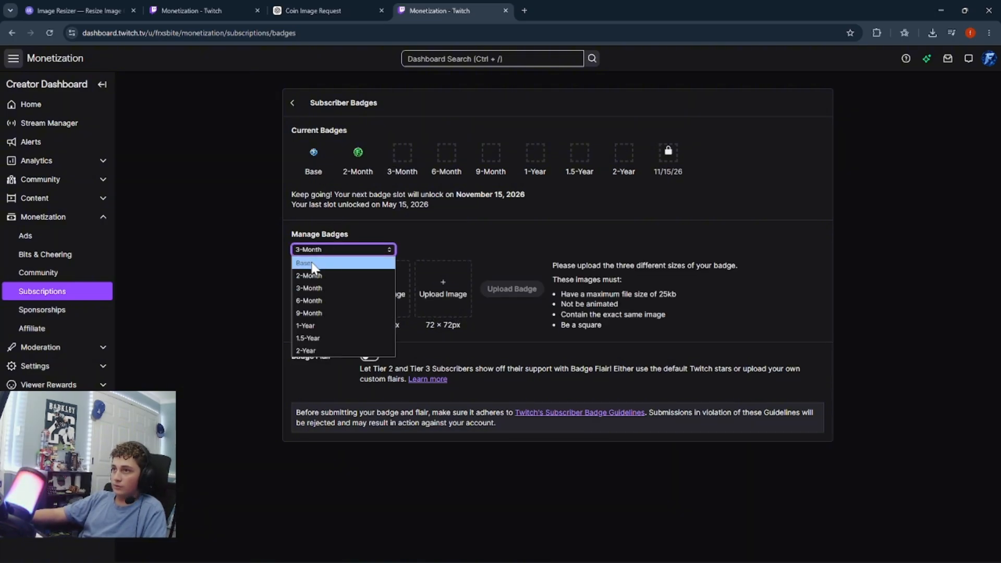
{"action": "left_click", "coordinate": [267, 272]}
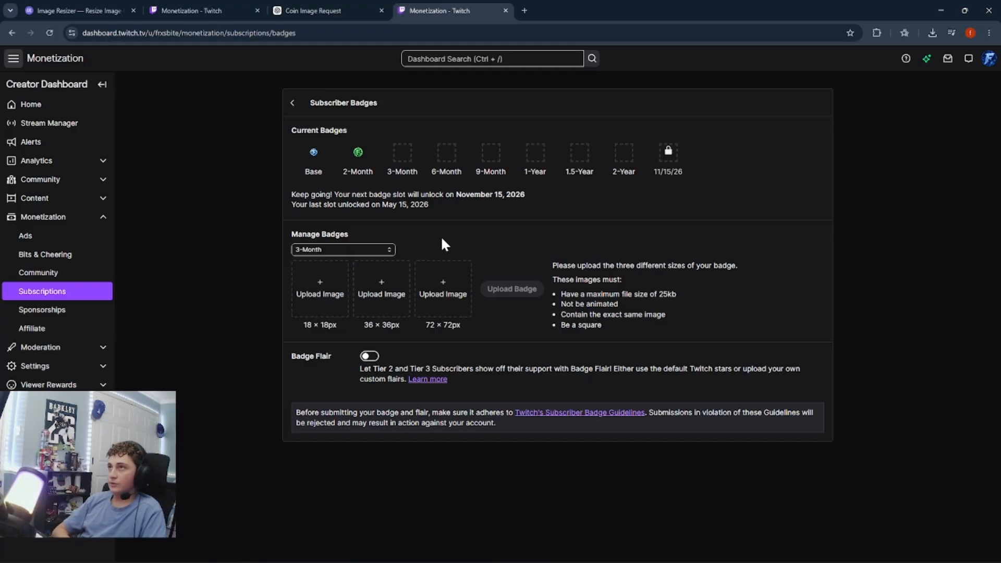
Open Google in a new browser tab and search for images of "blue coin".
{"action": "left_click", "coordinate": [524, 11]}
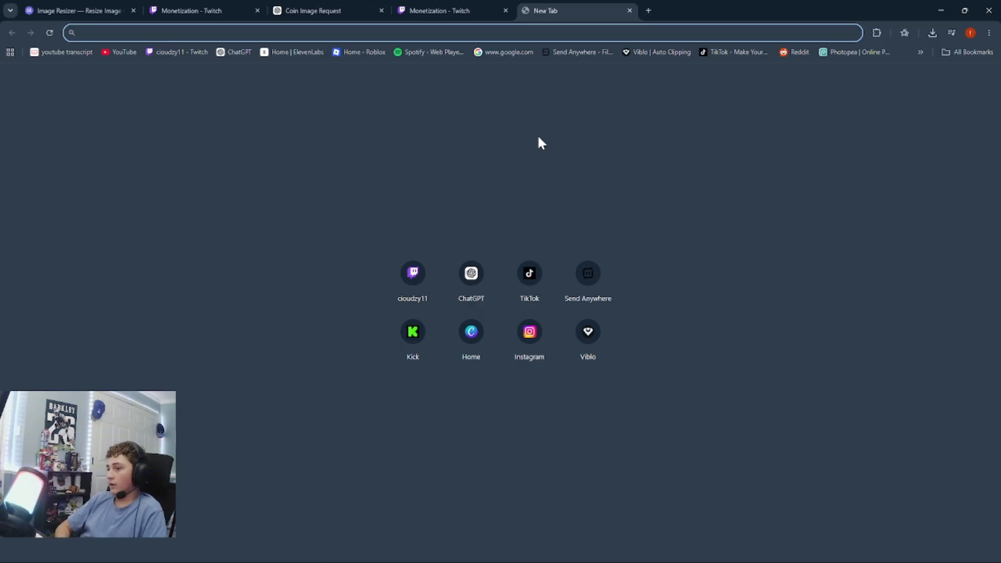
{"action": "type", "text": "google"}
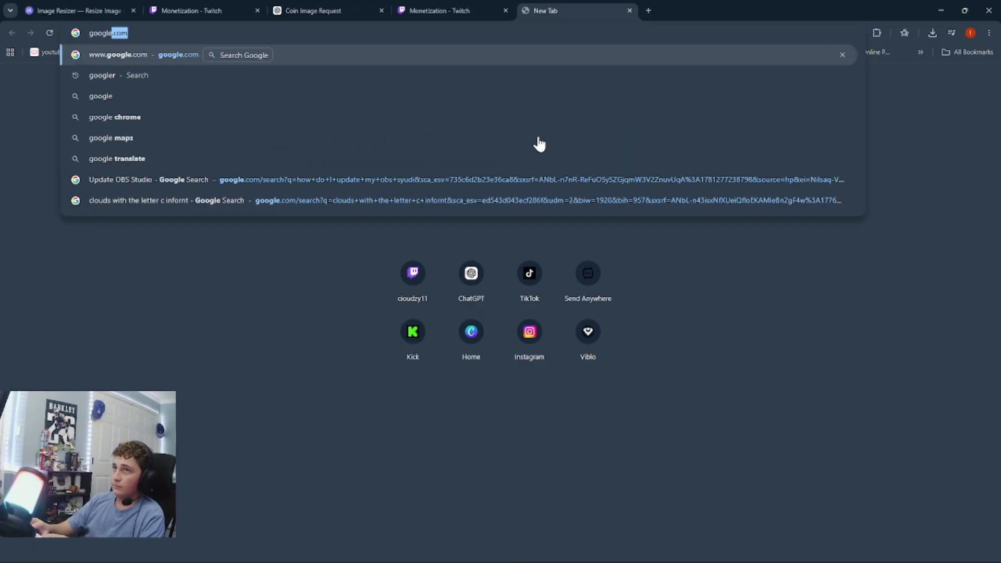
{"action": "key", "text": "Return"}
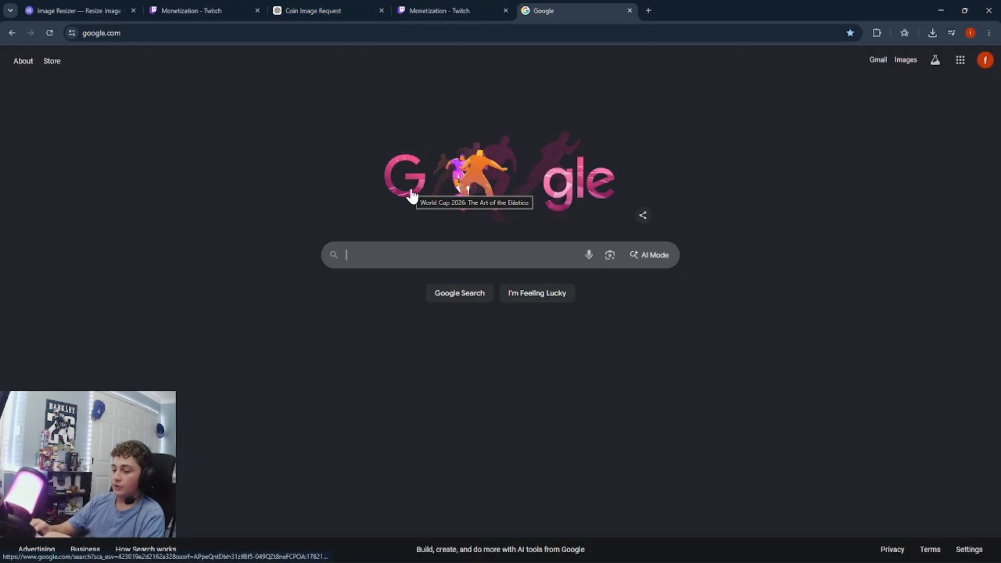
{"action": "type", "text": "blue coin"}
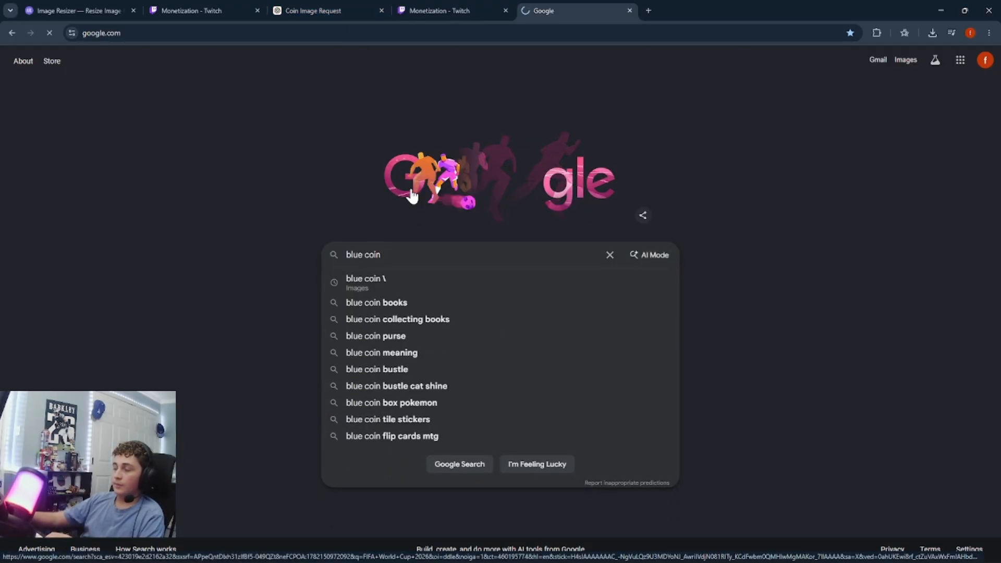
{"action": "key", "text": "Return"}
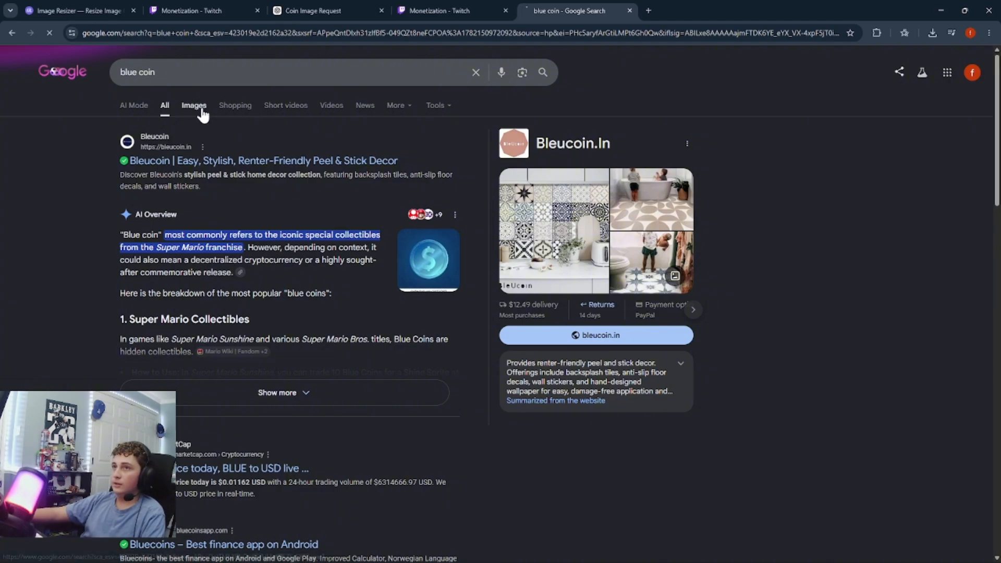
{"action": "left_click", "coordinate": [194, 105]}
Save the Super Mario Wiki blue coin picture to Downloads as "1200px-Blue_Coin_SM3DW_Prima (1).jpg".
{"action": "left_click", "coordinate": [230, 222]}
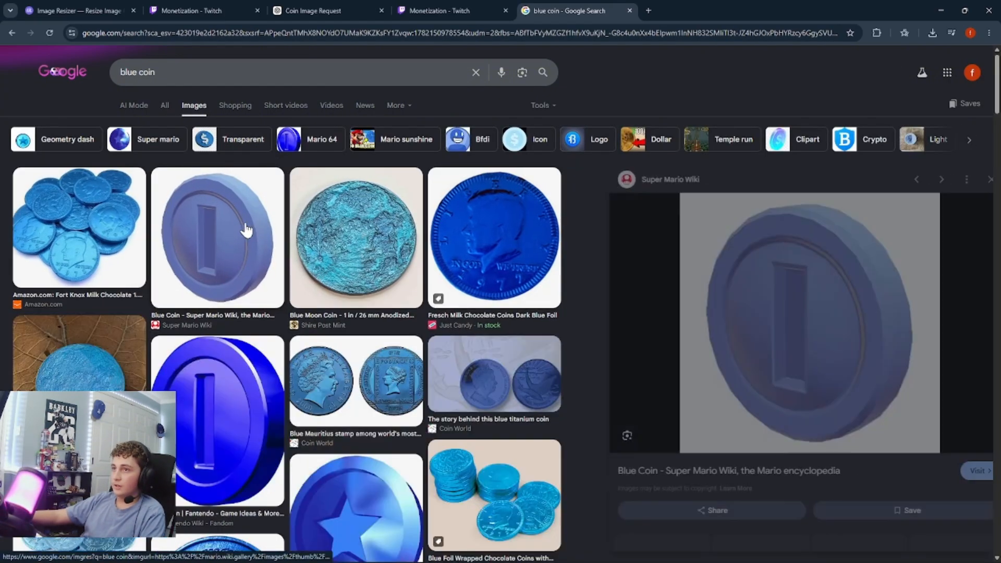
{"action": "right_click", "coordinate": [759, 333]}
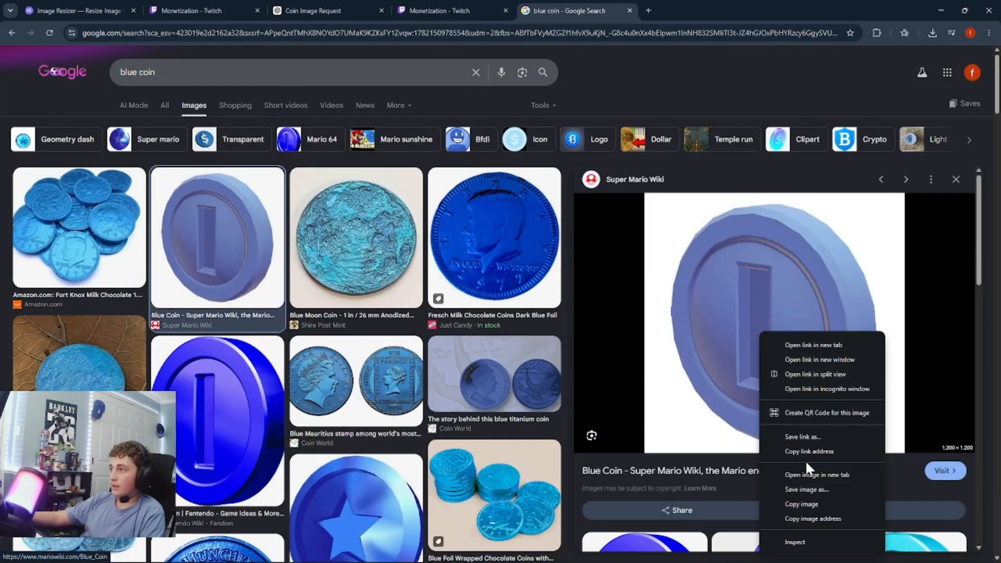
{"action": "left_click", "coordinate": [806, 489]}
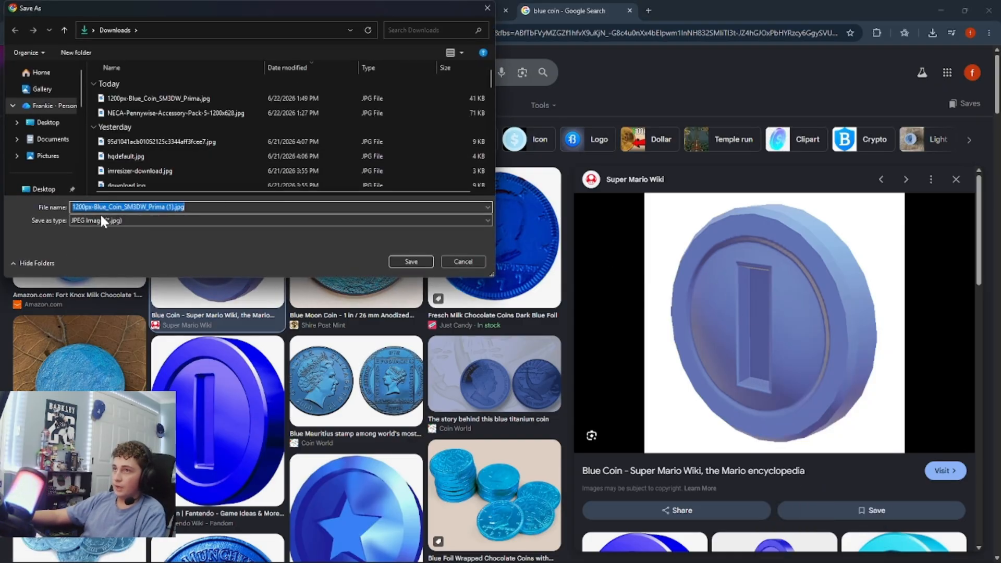
{"action": "scroll", "coordinate": [31, 172], "scroll_direction": "down", "scroll_amount": 3}
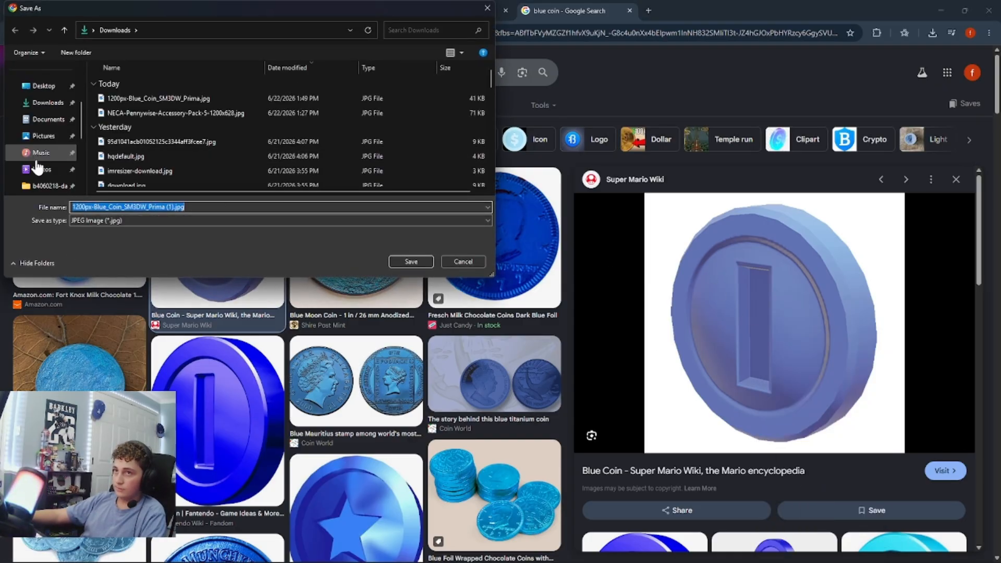
{"action": "left_click", "coordinate": [415, 264]}
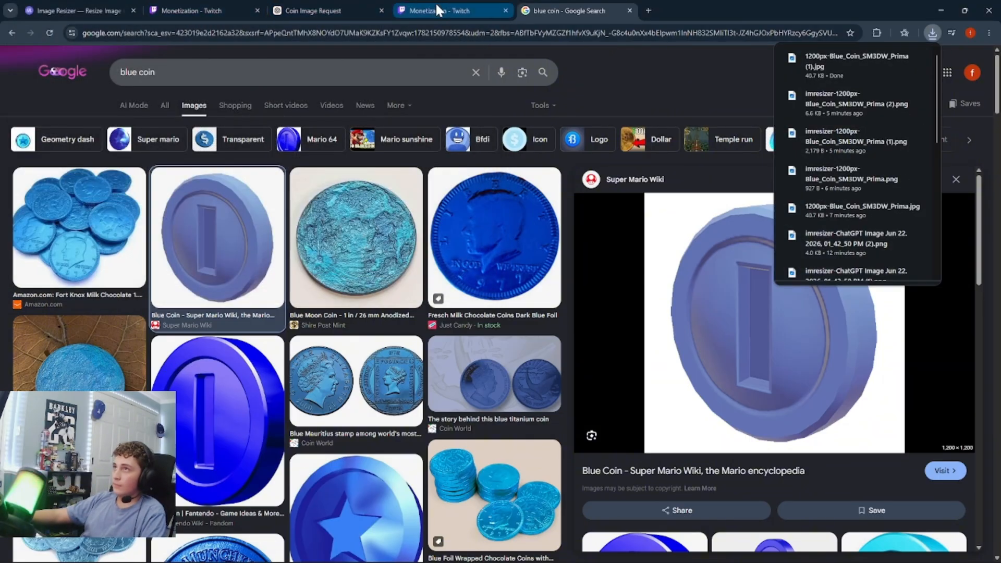
Switch to ImResizer and load "1200px-Blue_Coin_SM3DW_Prima (1).jpg" from Downloads.
{"action": "left_click", "coordinate": [54, 9]}
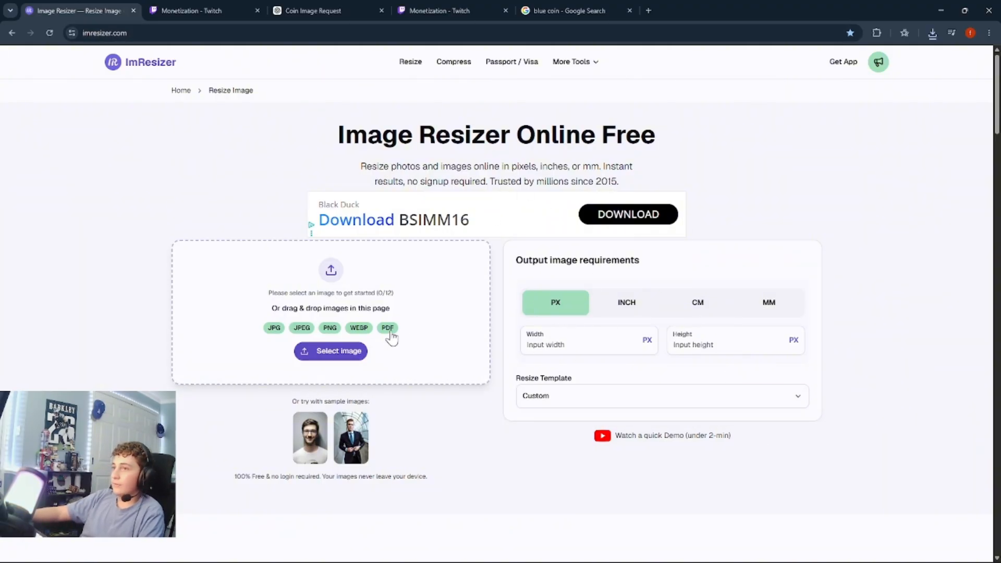
{"action": "left_click", "coordinate": [363, 351]}
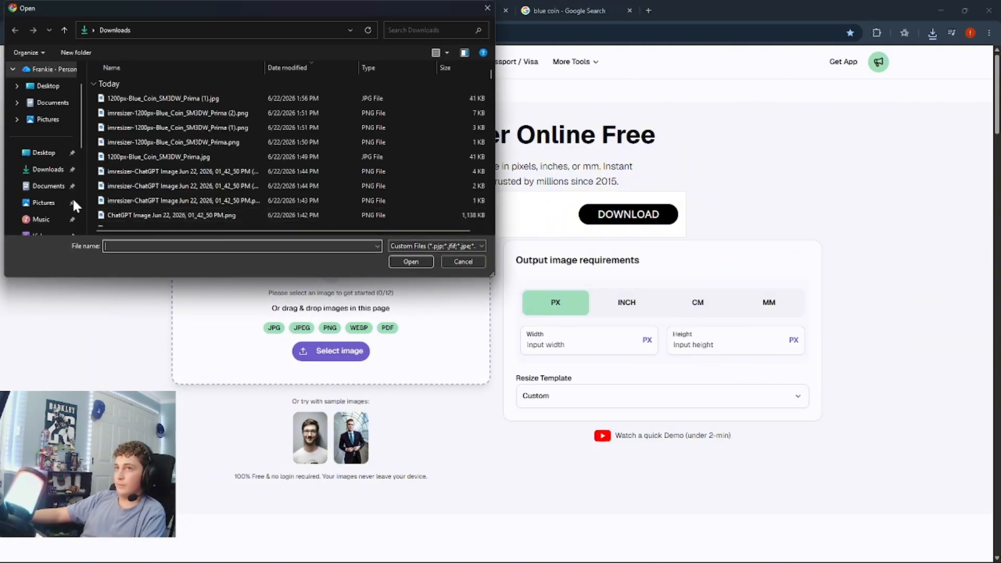
{"action": "double_click", "coordinate": [154, 97]}
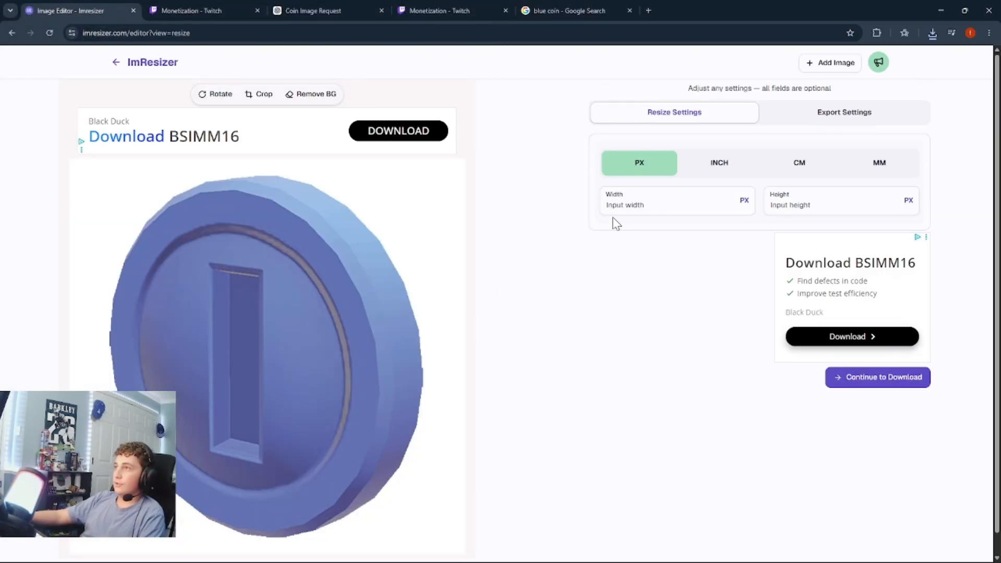
Check the pixel sizes required for the 3-Month badge on the Twitch badge page, and return to the image editor.
{"action": "left_click", "coordinate": [260, 17]}
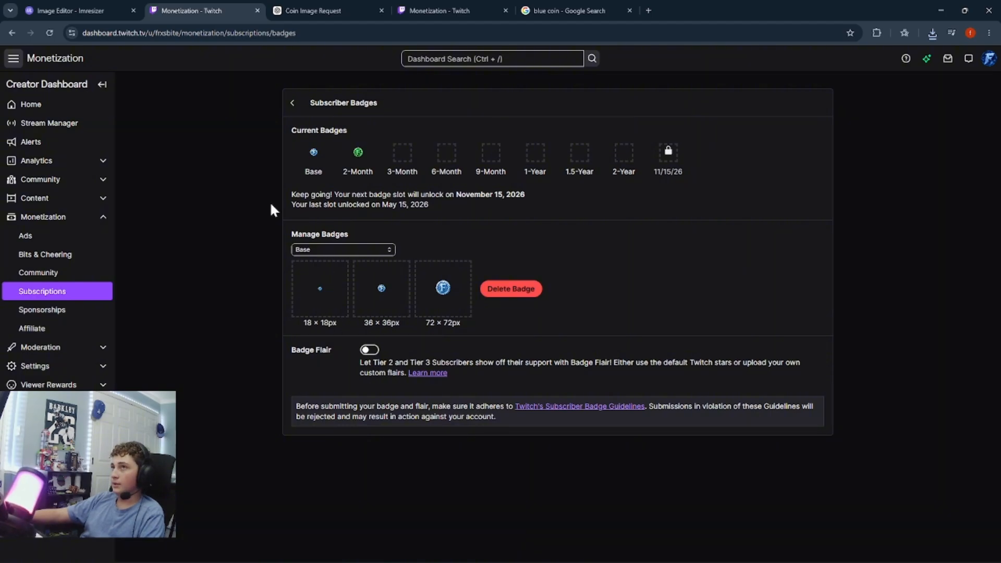
{"action": "left_click_drag", "start_coordinate": [490, 6], "coordinate": [379, 10]}
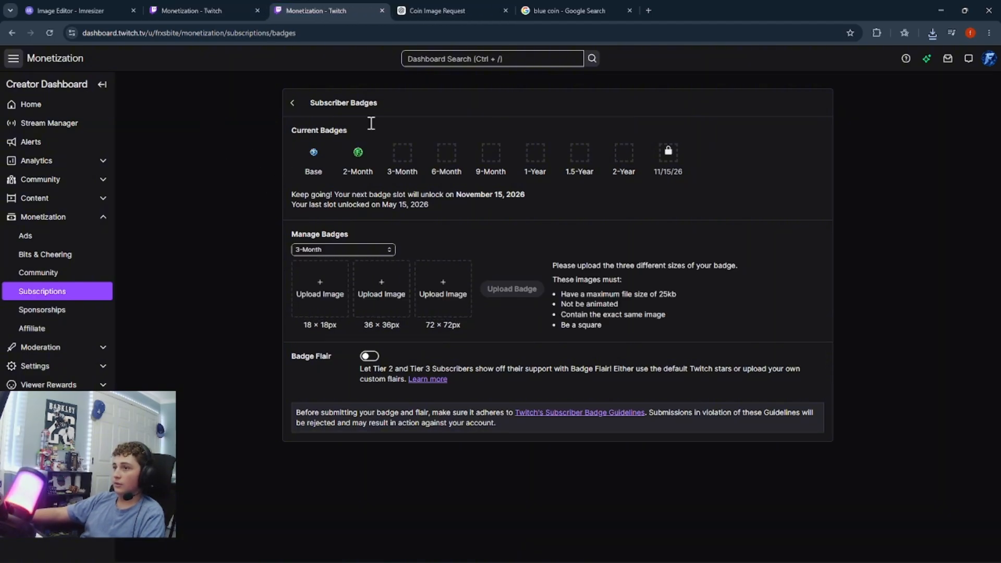
{"action": "left_click", "coordinate": [84, 12]}
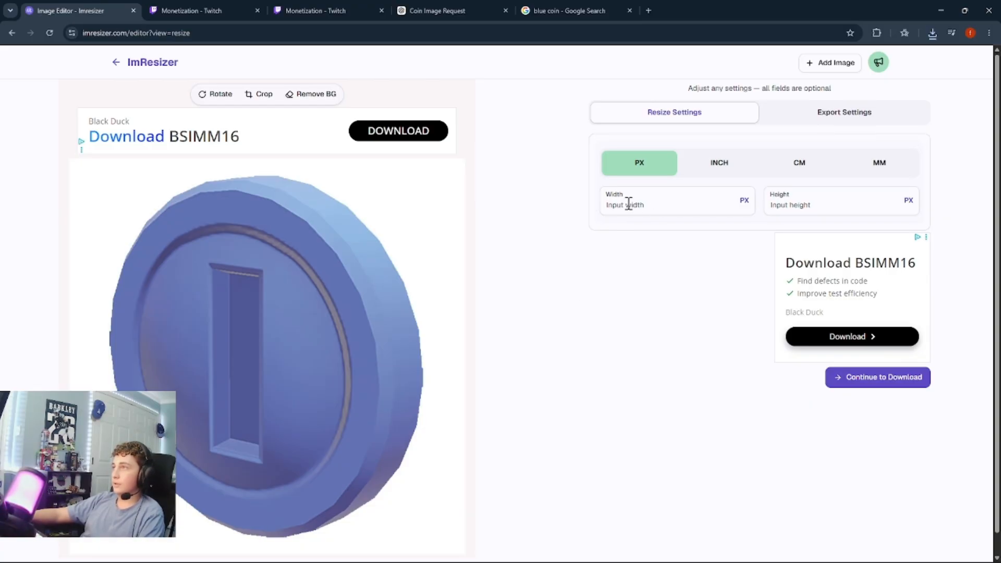
Set the coin image's output size to 18 px wide by 18 px high.
{"action": "left_click", "coordinate": [680, 197]}
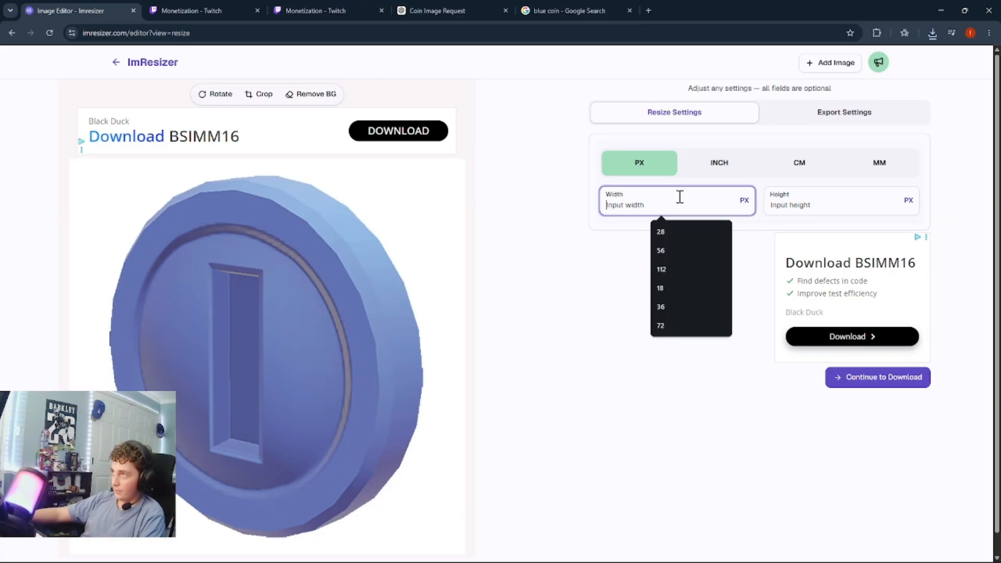
{"action": "type", "text": "18"}
{"action": "left_click", "coordinate": [794, 195]}
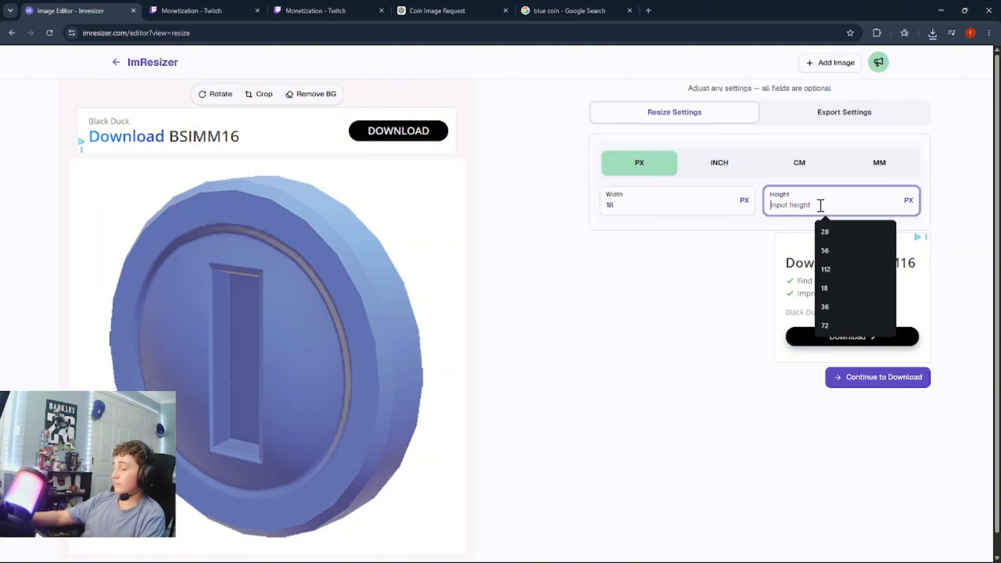
{"action": "type", "text": "18"}
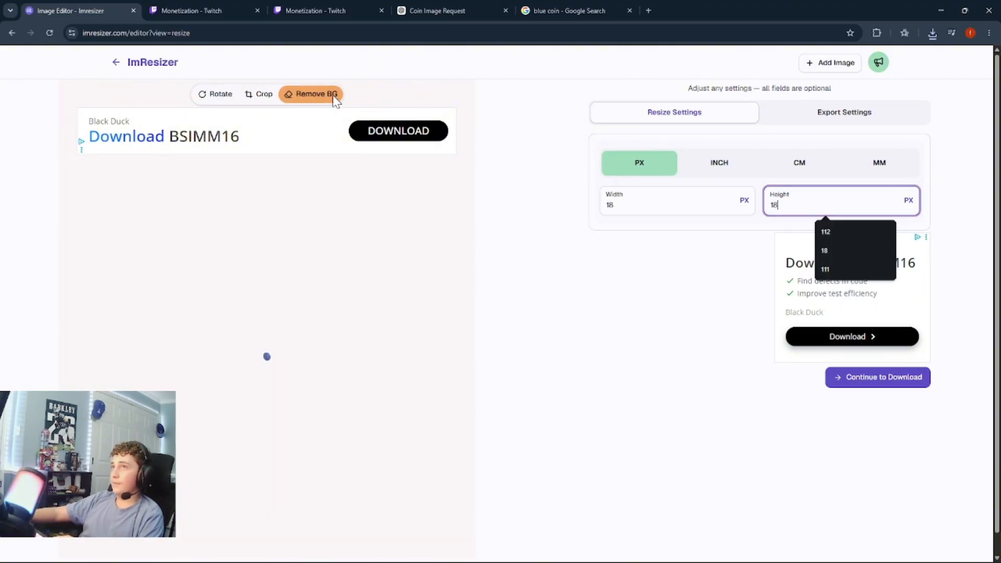
Remove the coin image's background, choose Transparent as the background color and apply it.
{"action": "left_click", "coordinate": [300, 95]}
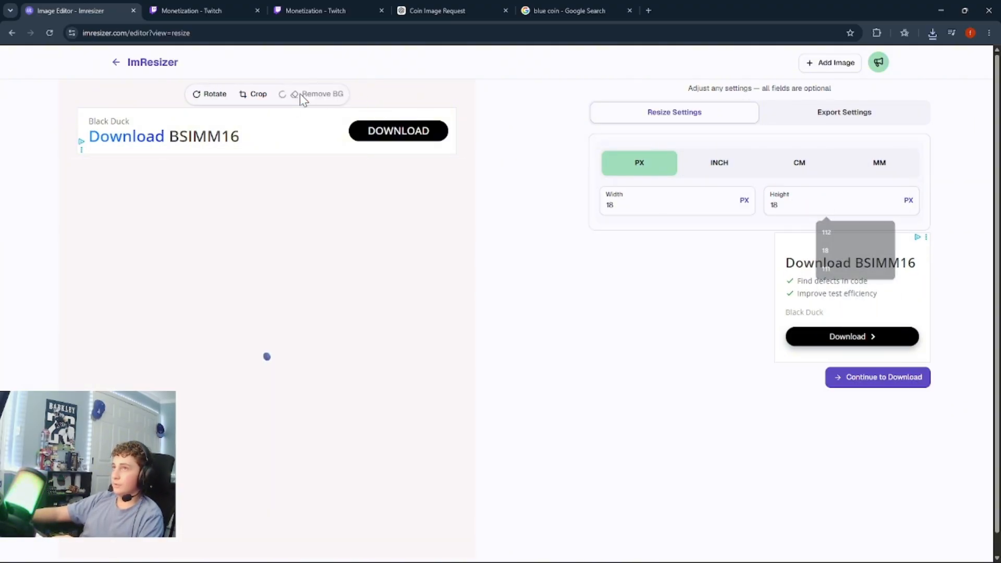
{"action": "left_click", "coordinate": [501, 395]}
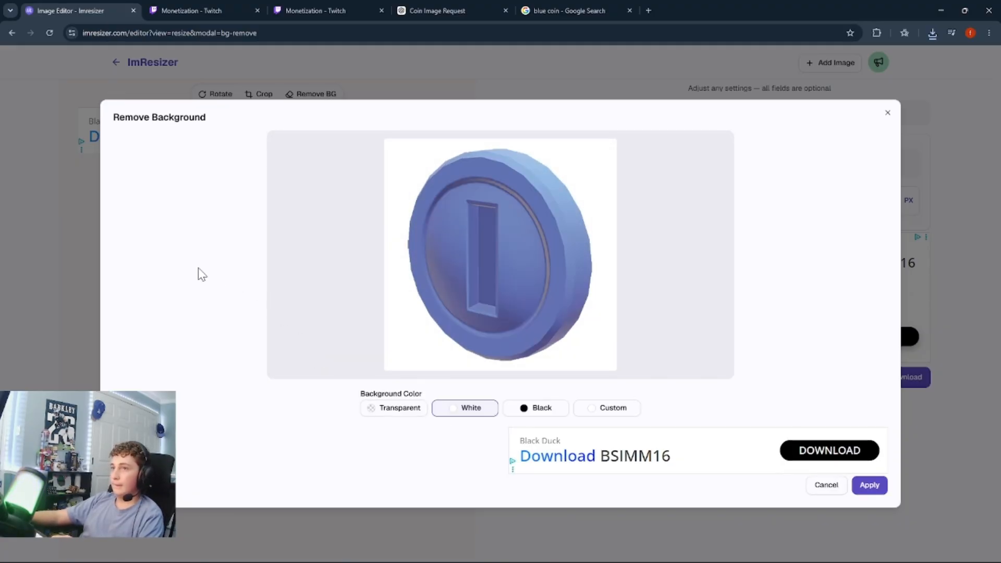
{"action": "left_click", "coordinate": [399, 409]}
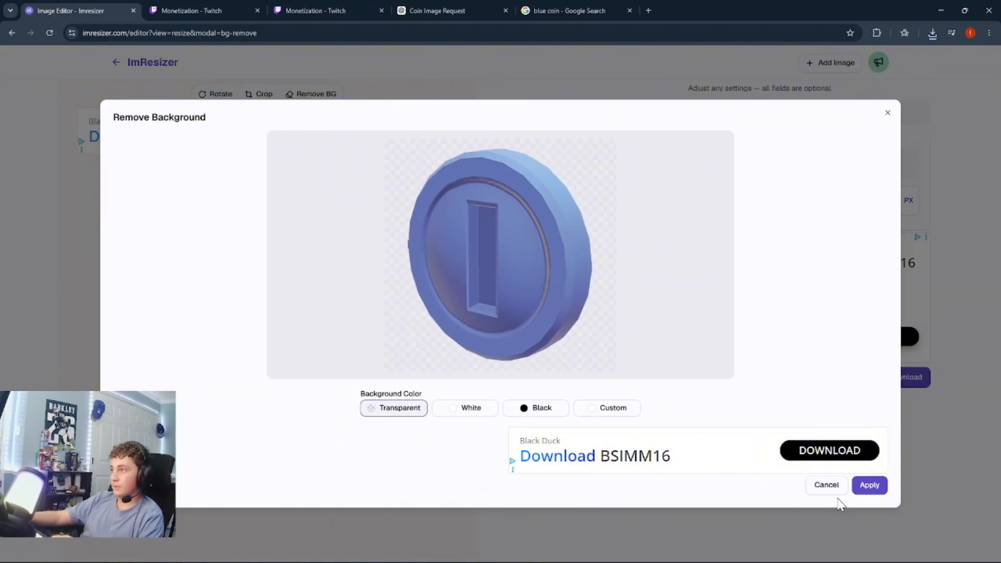
{"action": "left_click", "coordinate": [869, 484]}
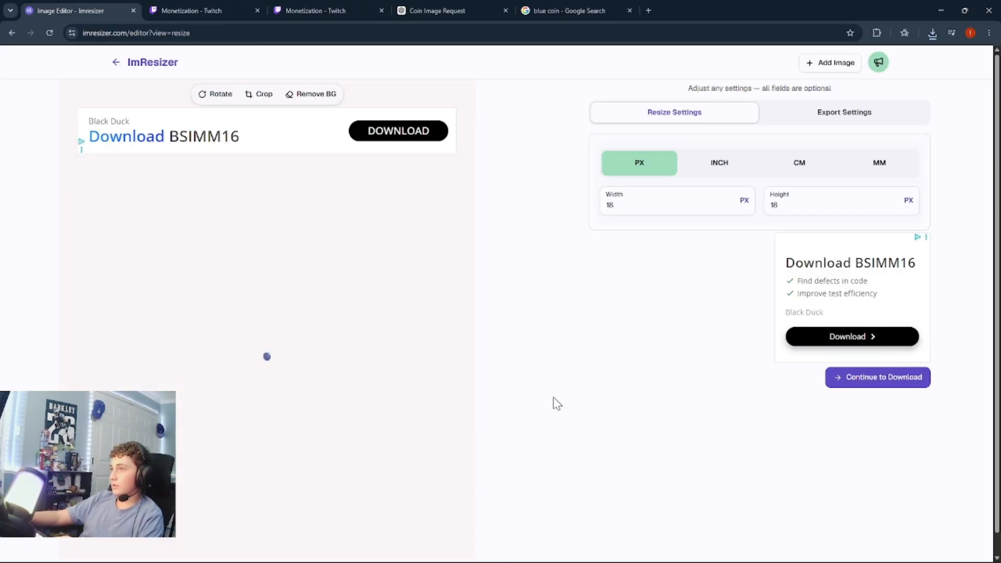
Process the 18 × 18 px transparent coin image and download it.
{"action": "left_click", "coordinate": [868, 379]}
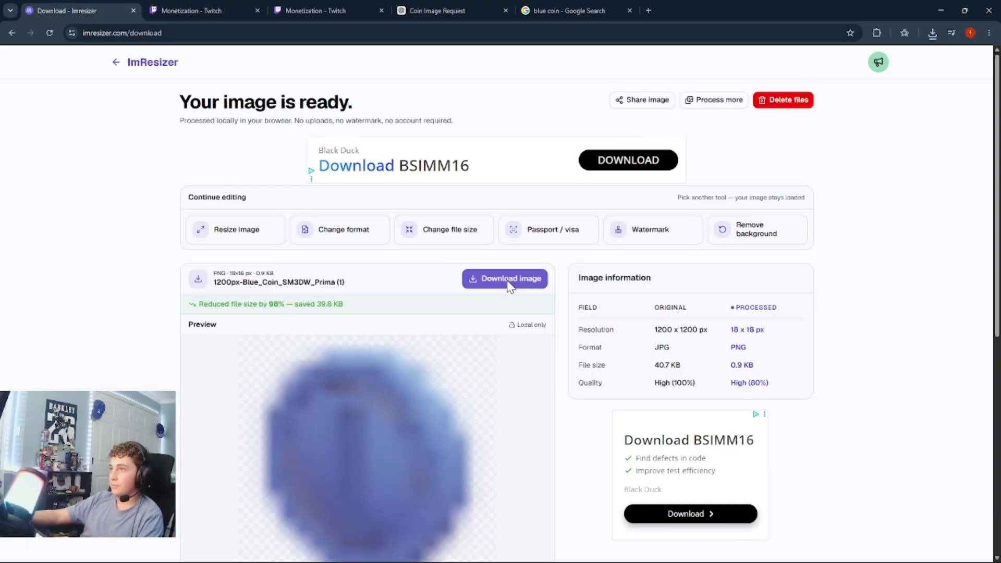
{"action": "left_click", "coordinate": [307, 7]}
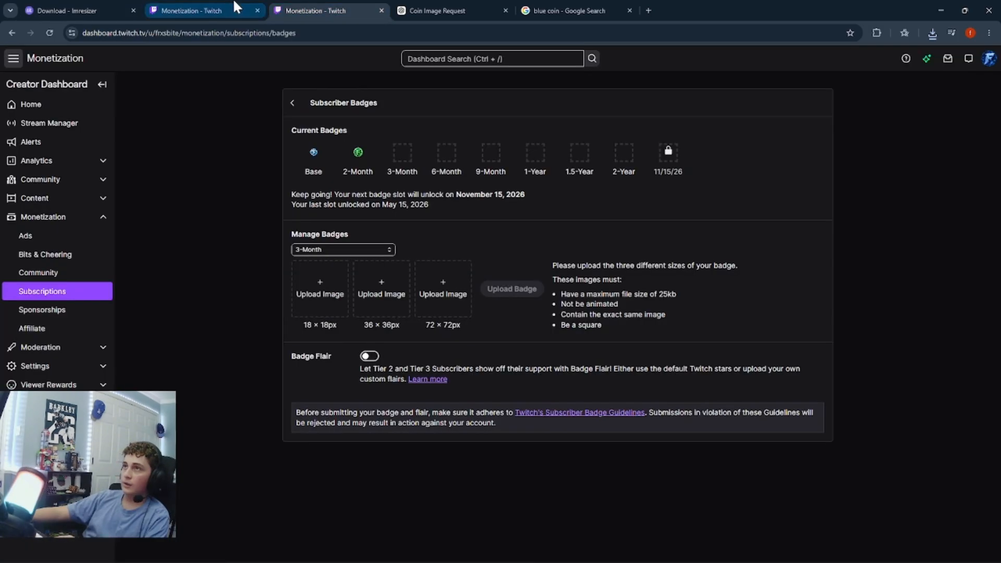
{"action": "left_click", "coordinate": [89, 8]}
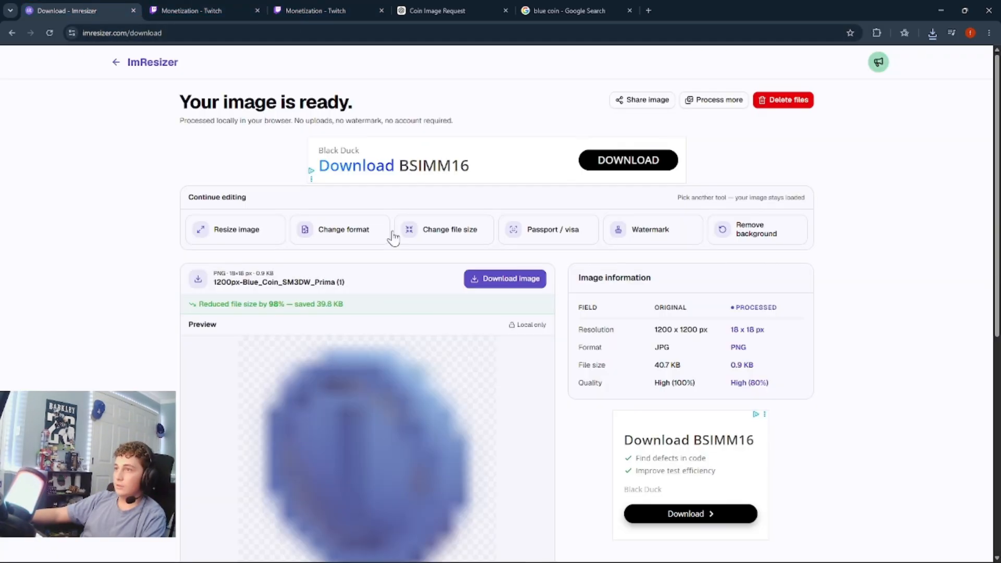
{"action": "left_click", "coordinate": [504, 279]}
Switch to the Twitch badge page and load "imresizer-1200px-Blue_Coin_SM3DW_Prima (1) (1).png" into the 3-Month badge's 18 × 18px slot.
{"action": "left_click", "coordinate": [326, 6]}
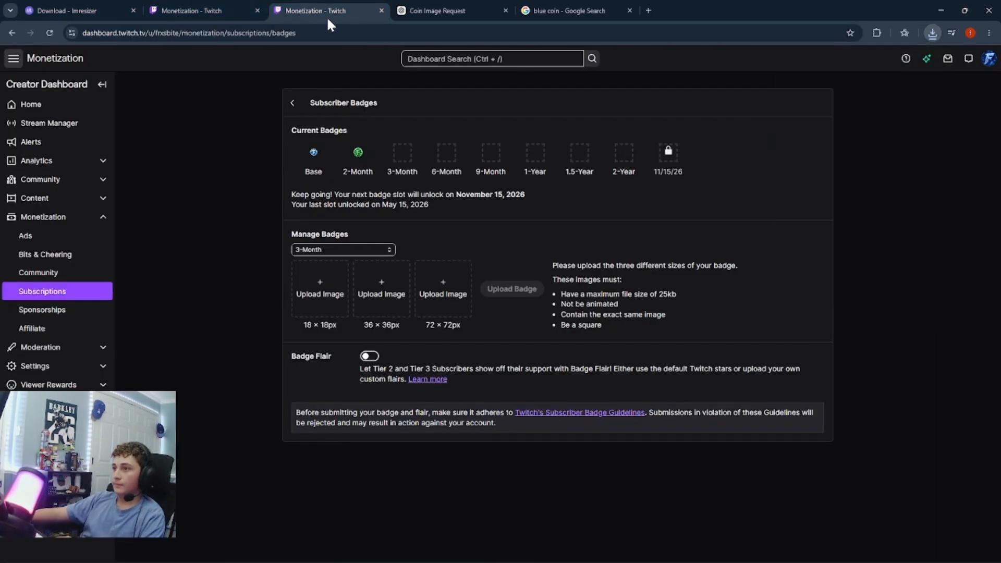
{"action": "left_click", "coordinate": [319, 292]}
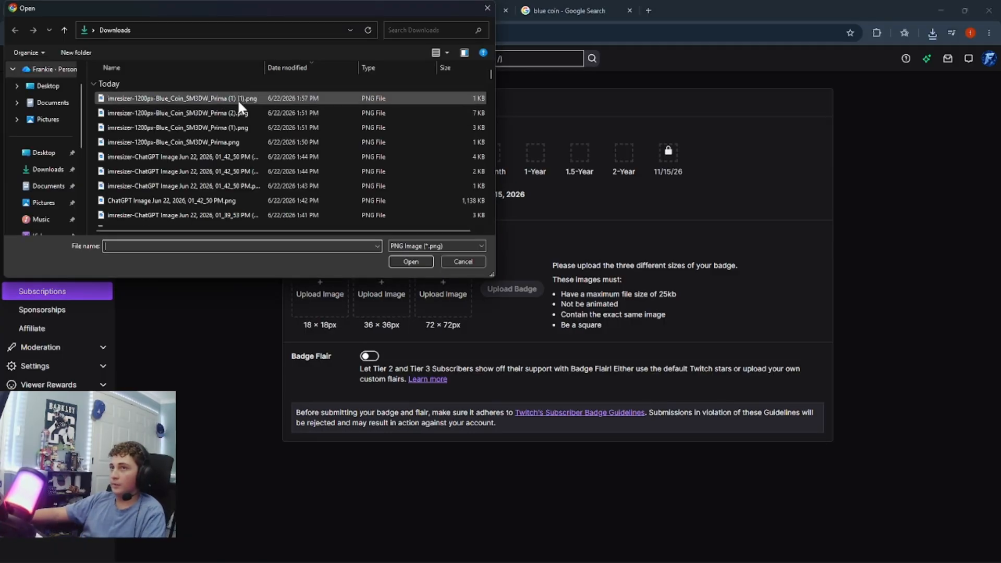
{"action": "double_click", "coordinate": [187, 99]}
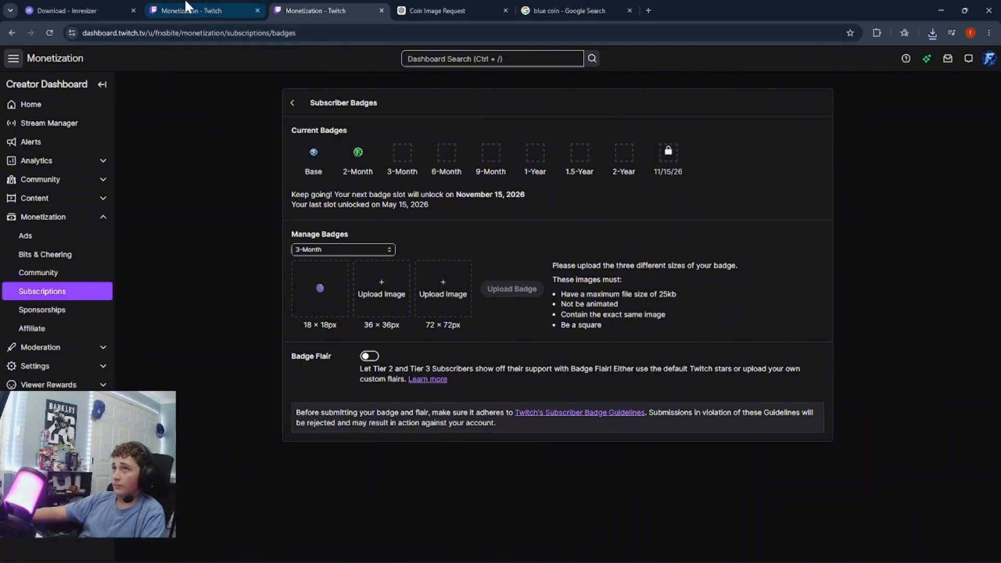
Return to ImResizer and resize the coin image to 36 px wide by 36 px high.
{"action": "left_click", "coordinate": [78, 6]}
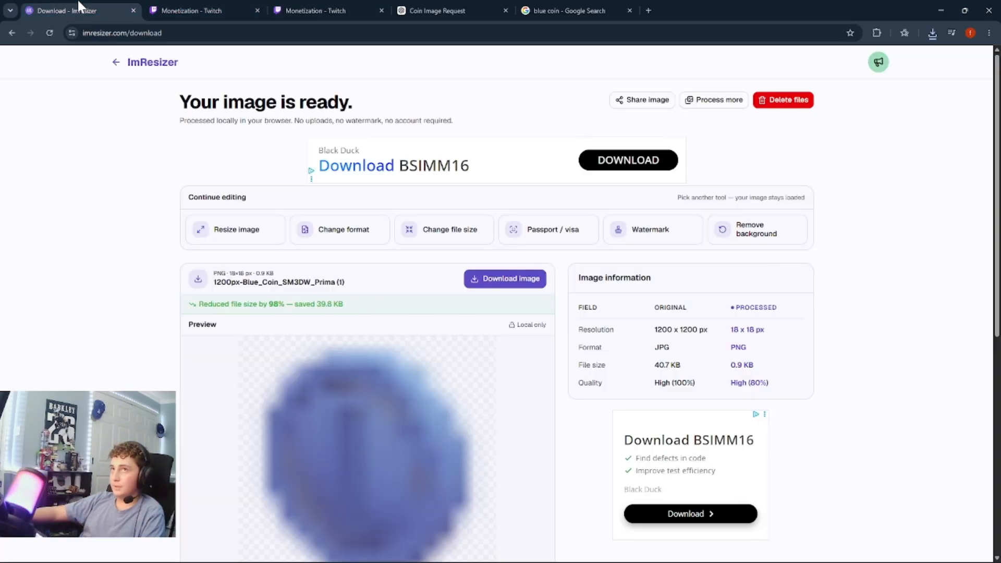
{"action": "left_click", "coordinate": [252, 229]}
{"action": "left_click", "coordinate": [665, 207]}
{"action": "key", "text": "BackSpace"}
{"action": "key", "text": "BackSpace"}
{"action": "type", "text": "36"}
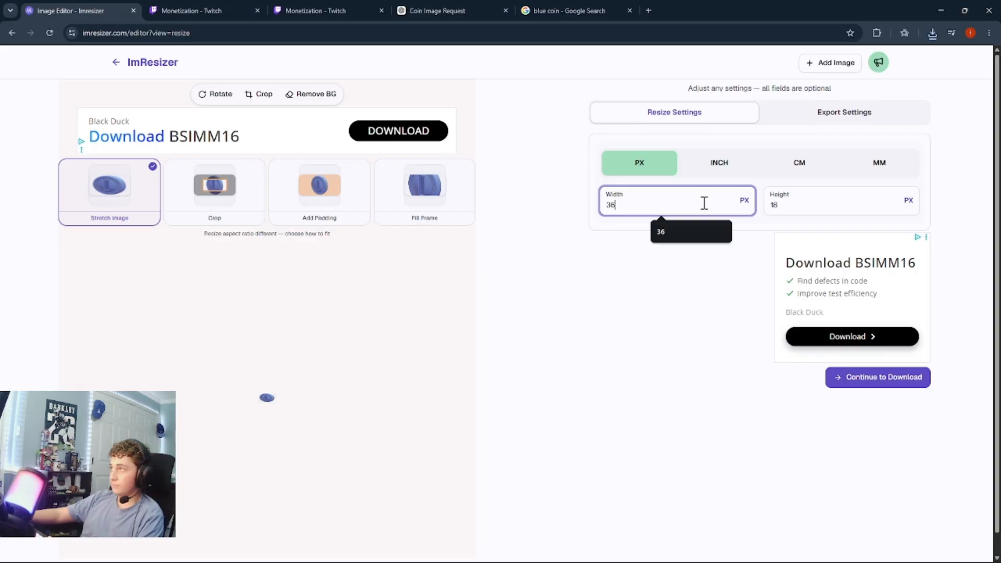
{"action": "double_click", "coordinate": [773, 210]}
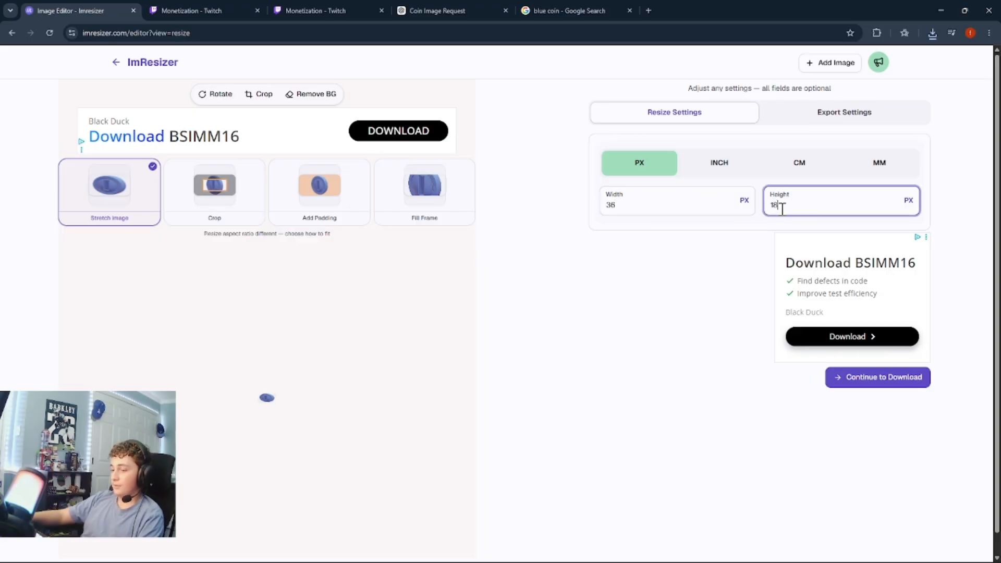
{"action": "key", "text": "BackSpace"}
{"action": "type", "text": "36"}
Give the 36 × 36 px coin image a transparent background and download the result.
{"action": "left_click", "coordinate": [320, 96]}
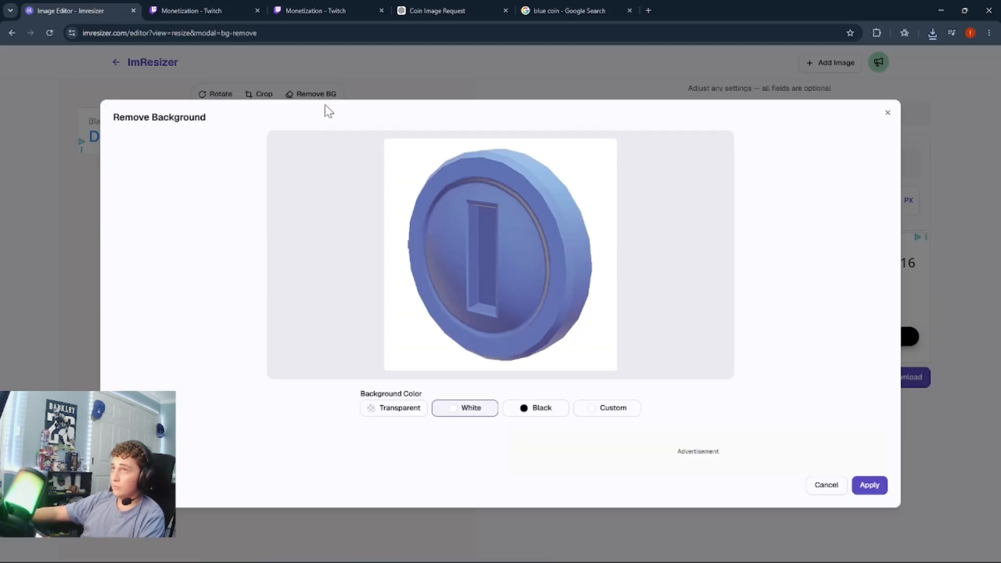
{"action": "left_click", "coordinate": [399, 409]}
{"action": "left_click", "coordinate": [868, 483]}
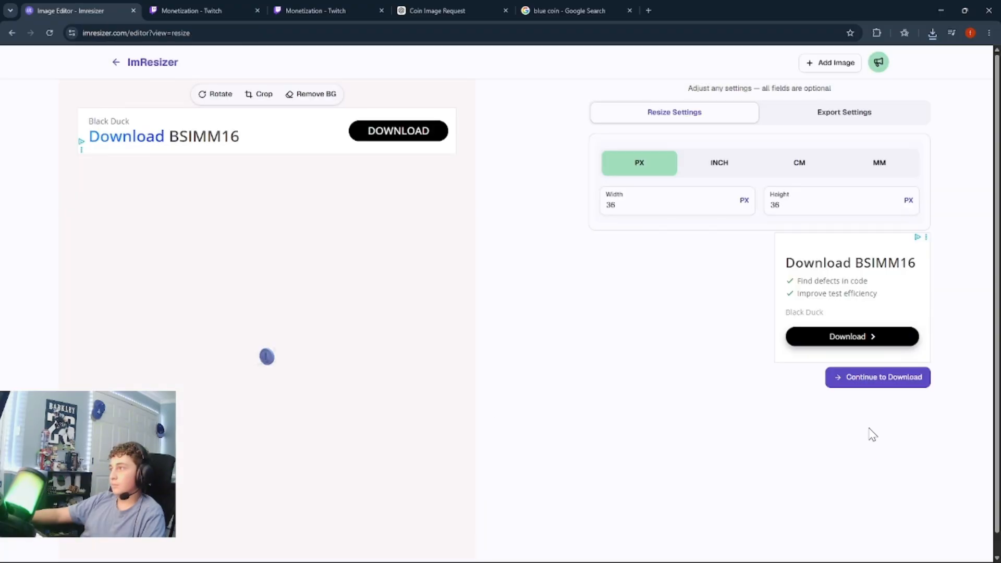
{"action": "left_click", "coordinate": [875, 376]}
{"action": "left_click", "coordinate": [491, 283]}
Close the duplicate Twitch page showing the Base badge, and load "imresizer-1200px-Blue_Coin_SM3DW_Prima (1) (2).png" into the 3-Month badge's 36 × 36px slot.
{"action": "left_click", "coordinate": [201, 7]}
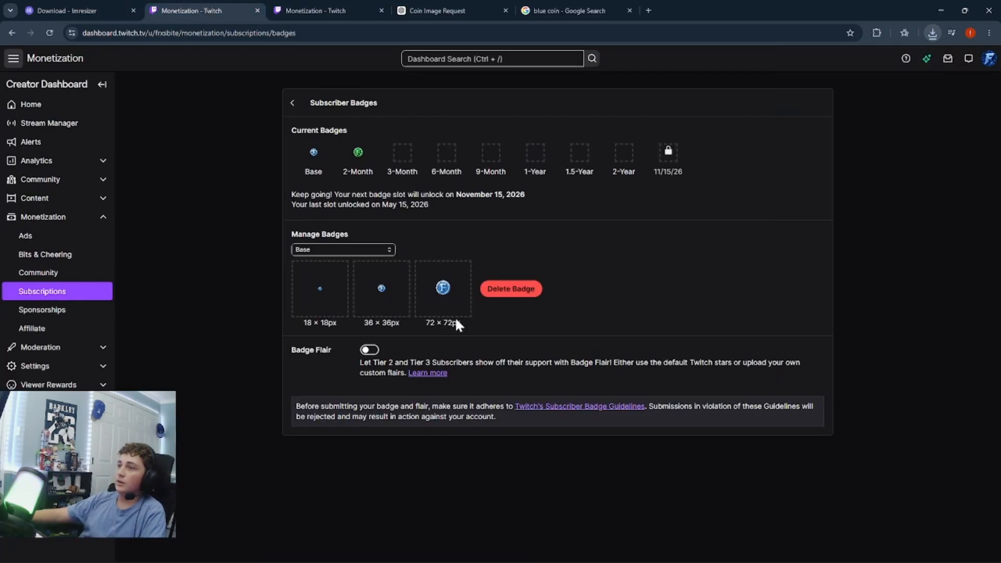
{"action": "left_click", "coordinate": [318, 8]}
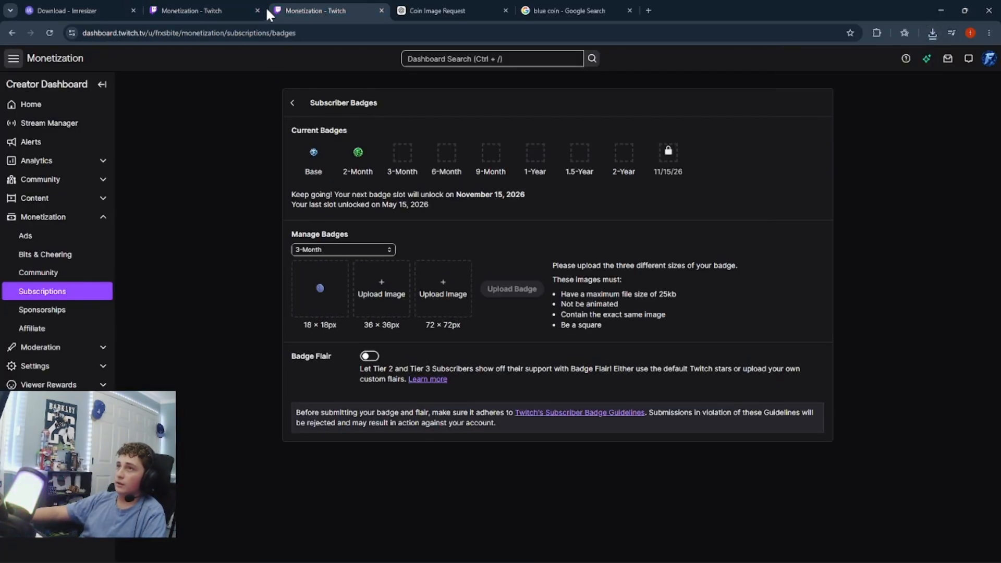
{"action": "left_click", "coordinate": [258, 11]}
{"action": "left_click", "coordinate": [375, 282]}
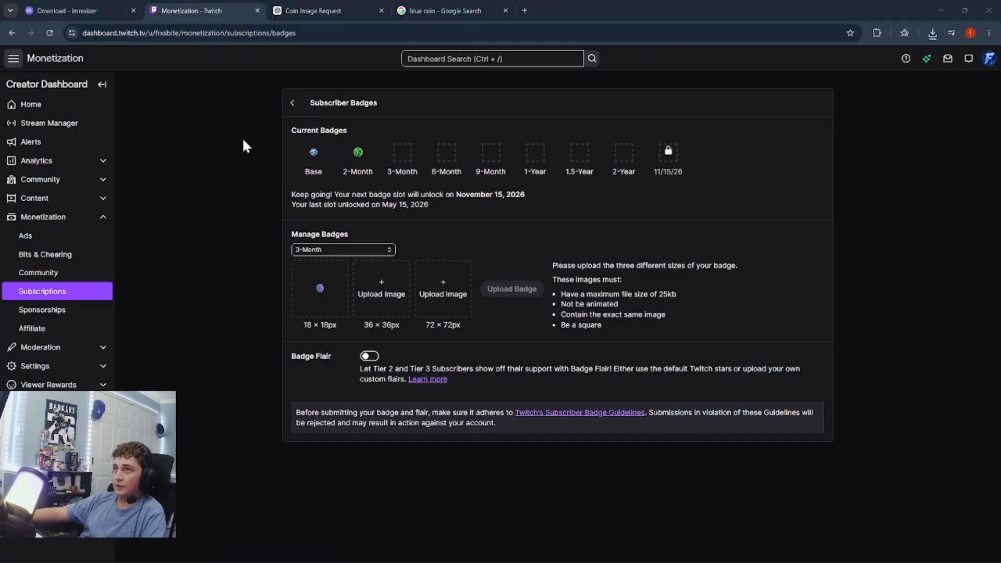
{"action": "double_click", "coordinate": [139, 99]}
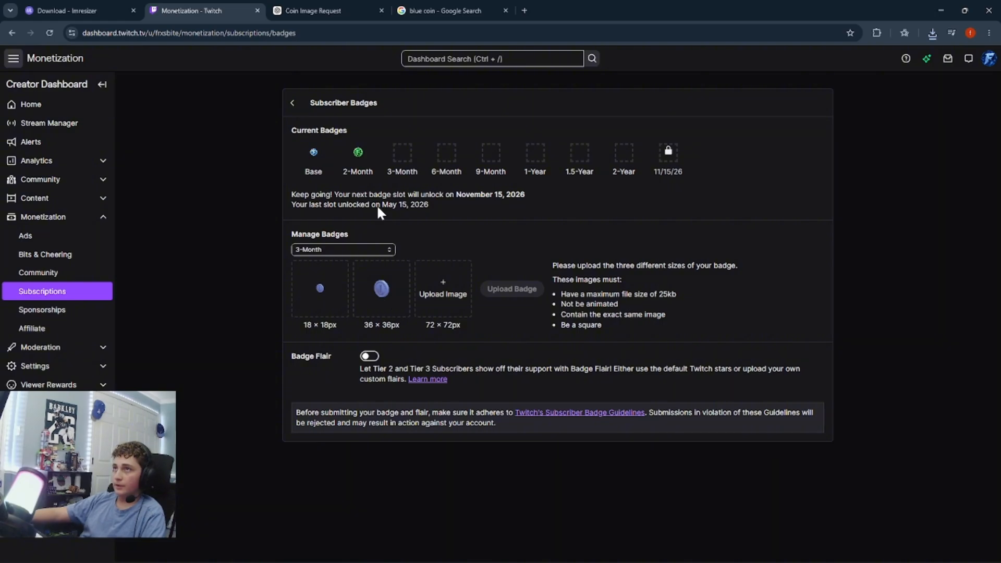
Return to ImResizer and resize the coin image to 72 px wide by 72 px high.
{"action": "left_click", "coordinate": [120, 10]}
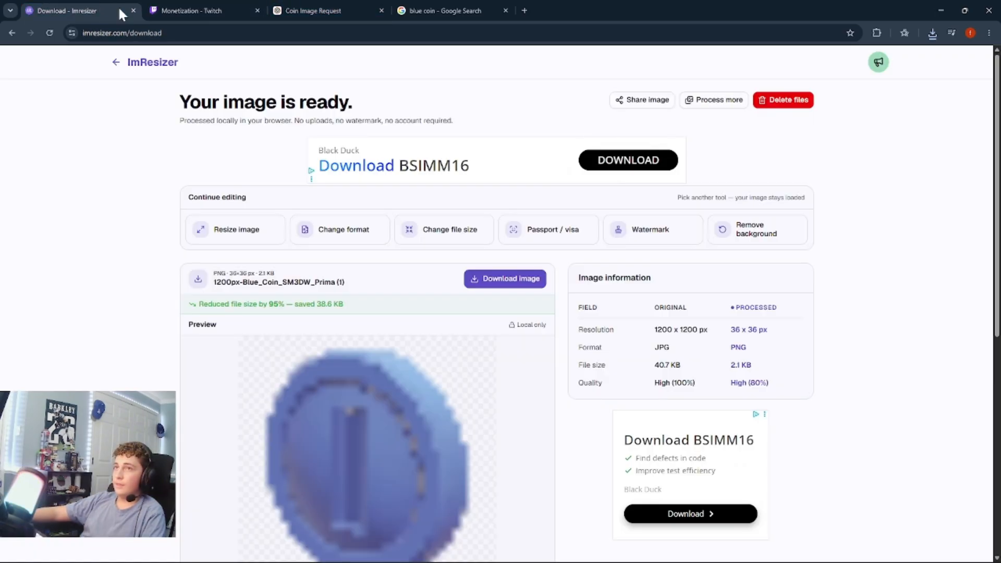
{"action": "left_click", "coordinate": [250, 230]}
{"action": "left_click", "coordinate": [673, 201]}
{"action": "key", "text": "BackSpace"}
{"action": "key", "text": "BackSpace"}
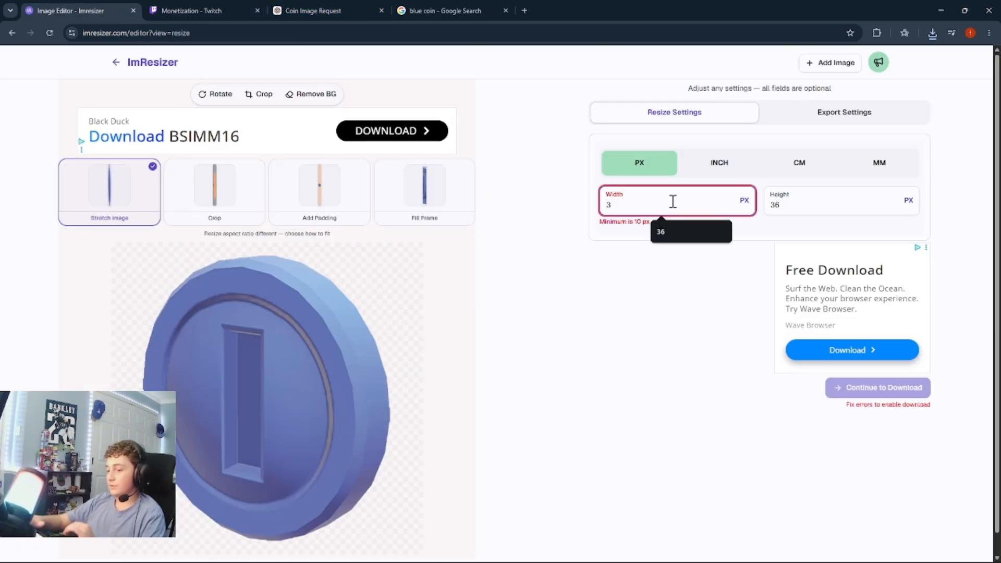
{"action": "type", "text": "72"}
{"action": "left_click", "coordinate": [805, 214]}
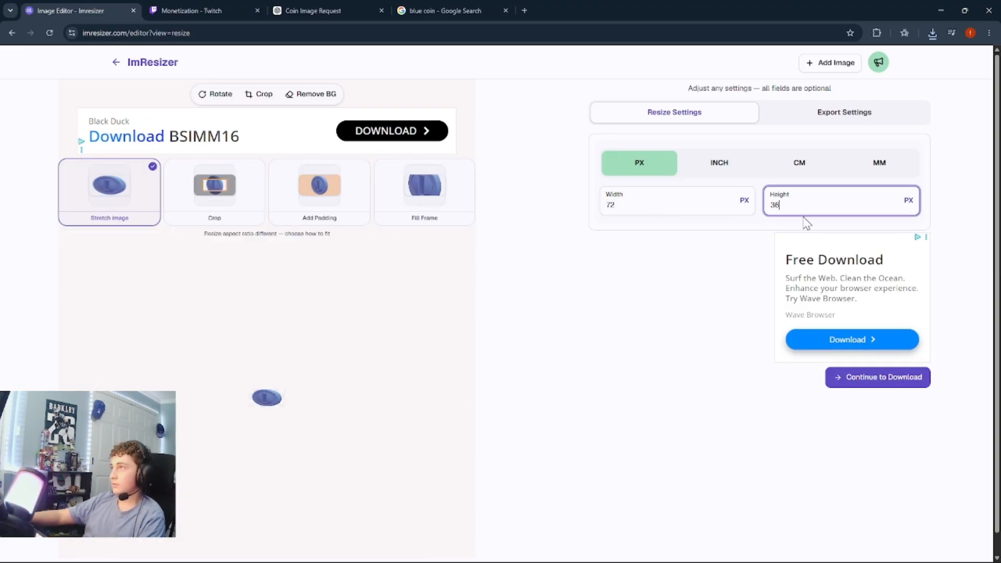
{"action": "key", "text": "BackSpace"}
{"action": "key", "text": "BackSpace"}
{"action": "type", "text": "72"}
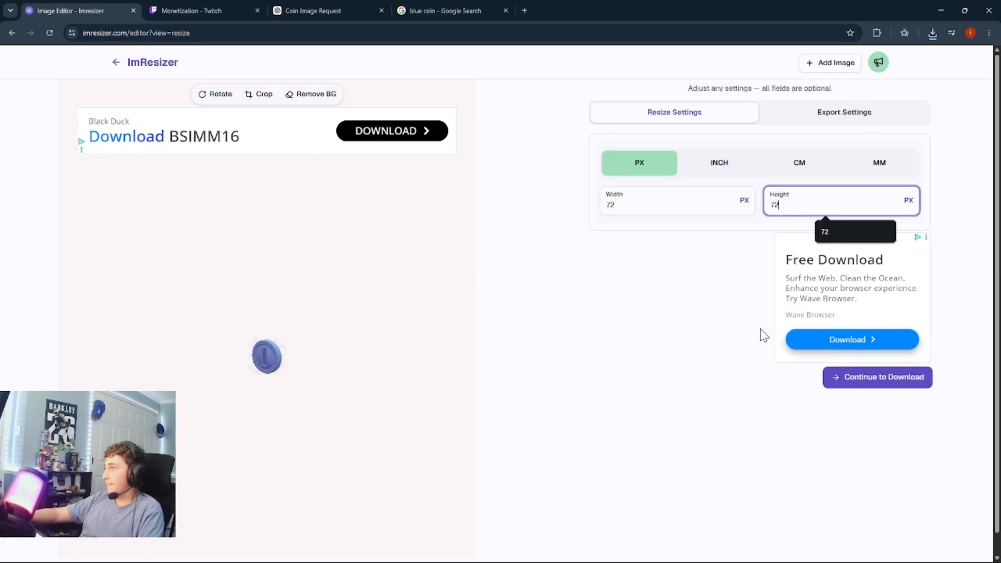
Give the 72 × 72 px coin image a transparent background and download the result.
{"action": "left_click", "coordinate": [327, 93]}
{"action": "left_click", "coordinate": [396, 407]}
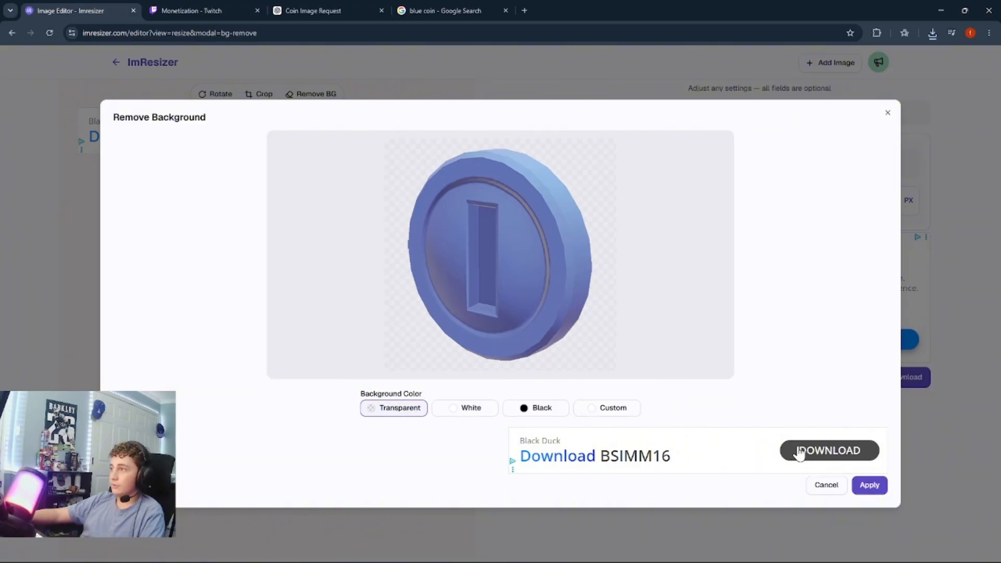
{"action": "left_click", "coordinate": [868, 484]}
{"action": "left_click", "coordinate": [895, 380]}
{"action": "right_click", "coordinate": [898, 378]}
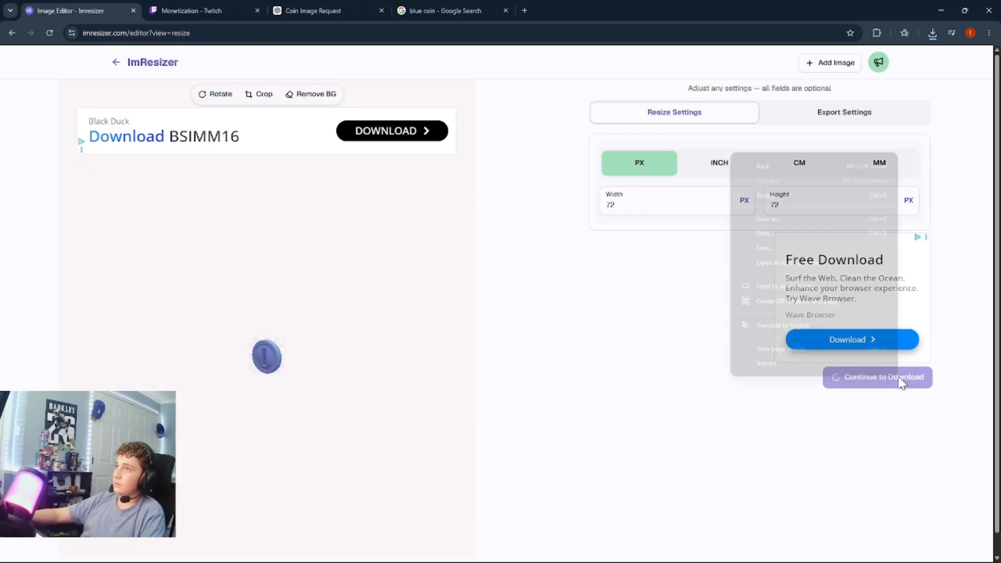
{"action": "left_click", "coordinate": [611, 436]}
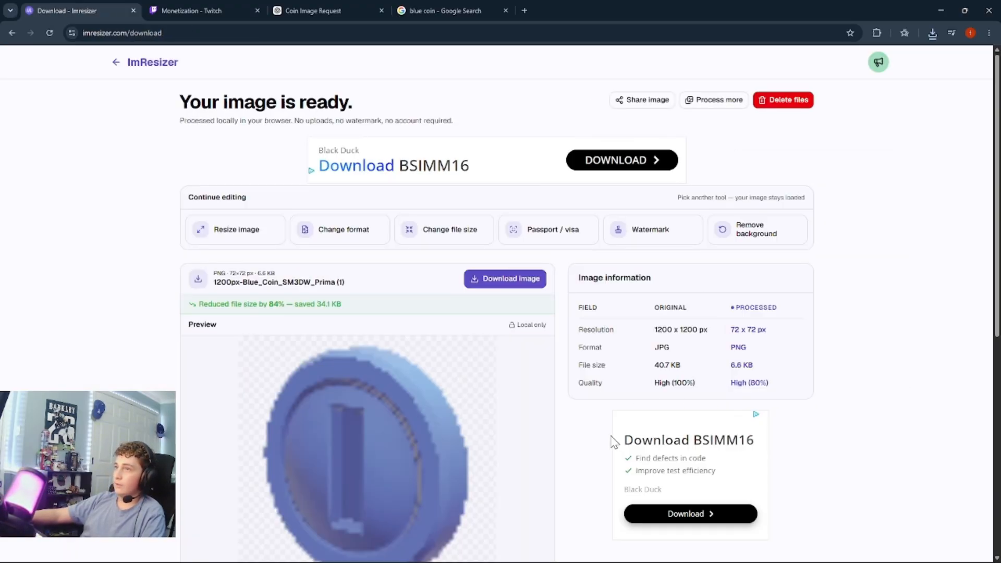
{"action": "left_click", "coordinate": [500, 281]}
On Twitch, load "imresizer-1200px-Blue_Coin_SM3DW_Prima (1) (3).png" into the 72 × 72px slot and upload the 3-Month badge.
{"action": "left_click", "coordinate": [198, 10]}
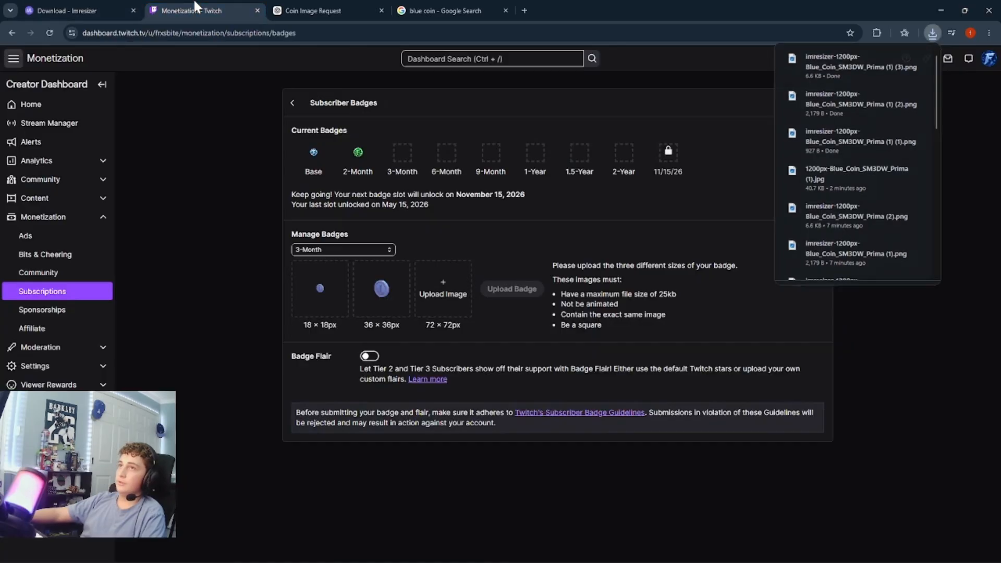
{"action": "left_click", "coordinate": [426, 290]}
{"action": "double_click", "coordinate": [227, 98]}
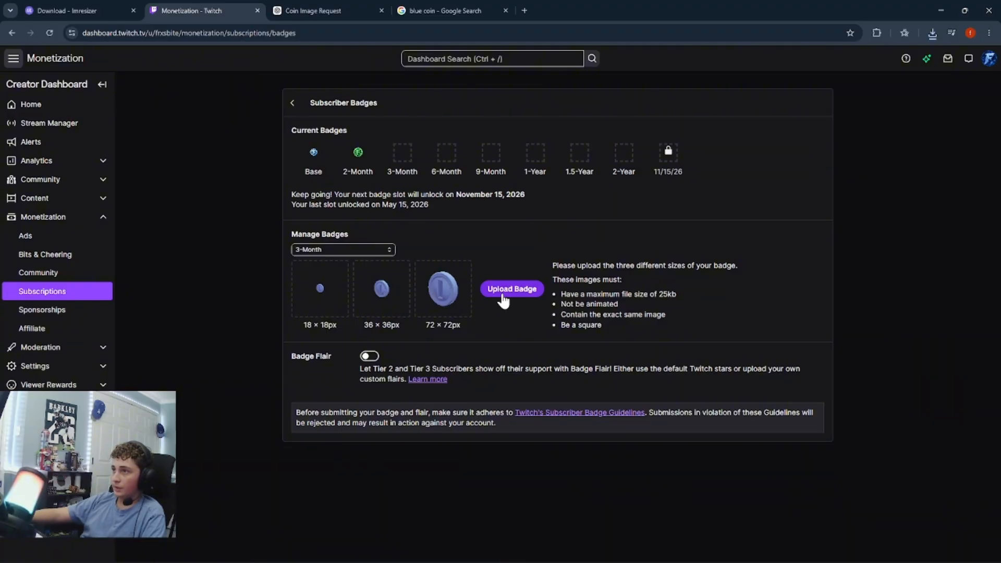
{"action": "left_click", "coordinate": [501, 298]}
{"action": "left_click", "coordinate": [522, 330]}
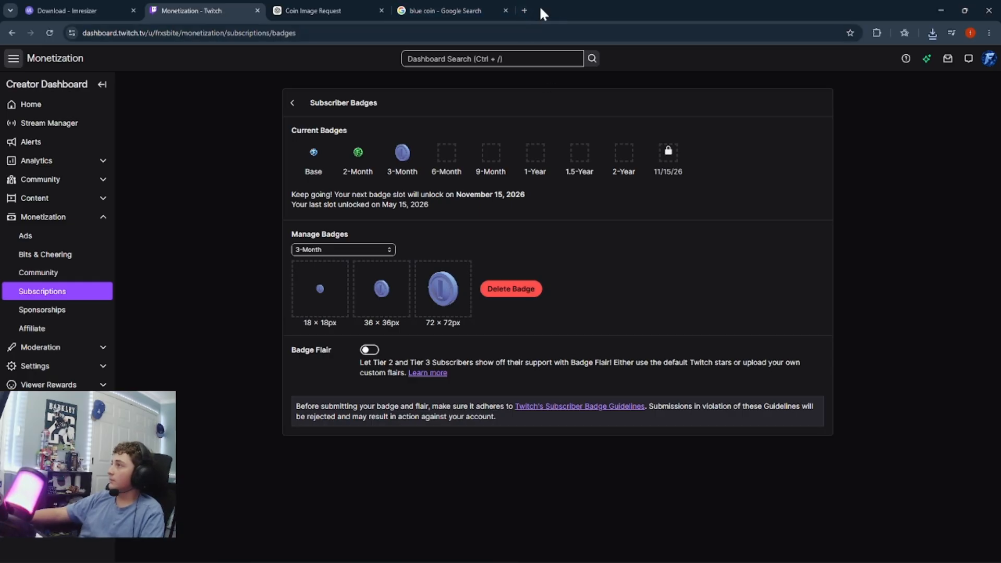
Open a new blank browser page.
{"action": "left_click", "coordinate": [525, 10]}
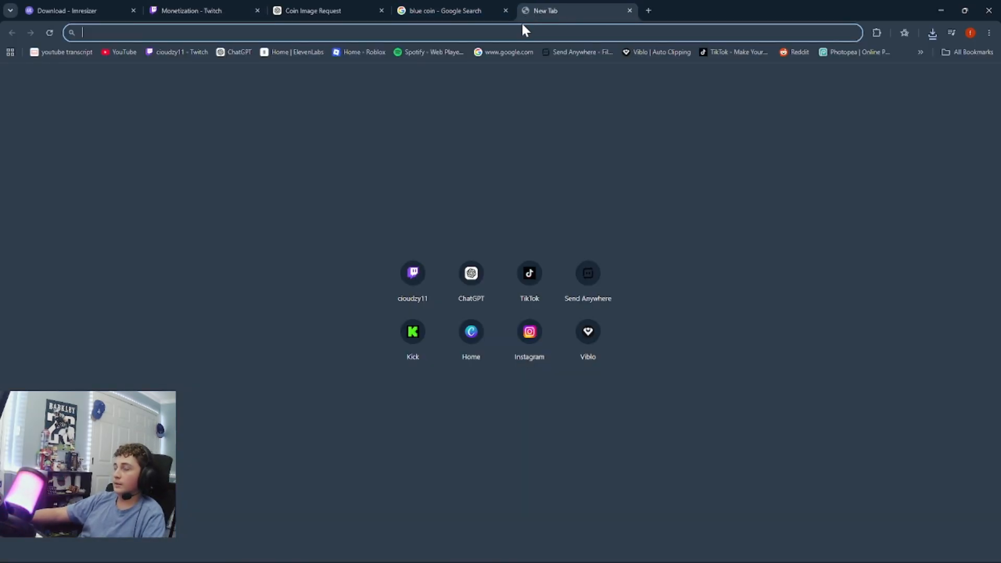